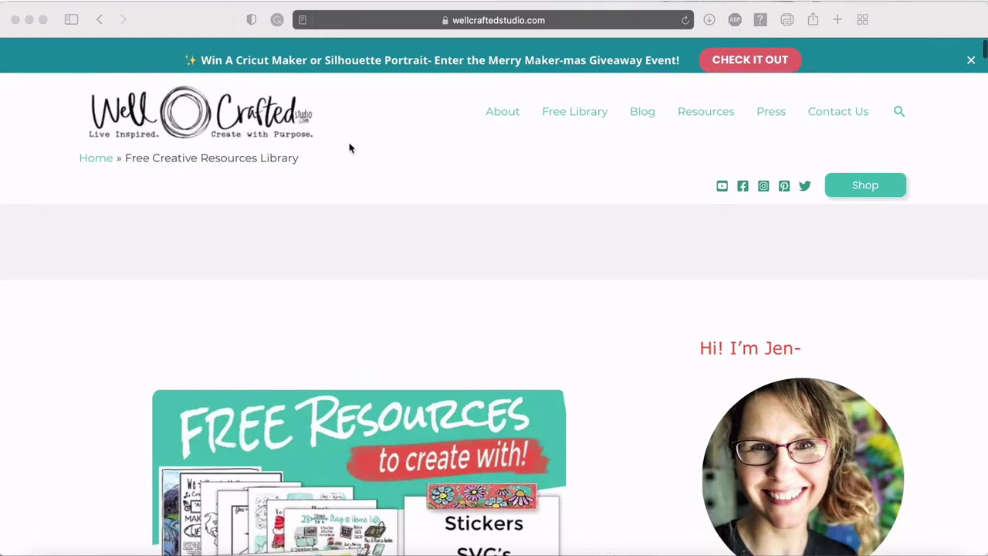
Step: Review the Free Creative Resources Library page, covering the file usage terms, search tip and download categories
{"action": "scroll", "coordinate": [353, 146], "scroll_direction": "down", "scroll_amount": 2}
{"action": "scroll", "coordinate": [353, 137], "scroll_direction": "down", "scroll_amount": 8}
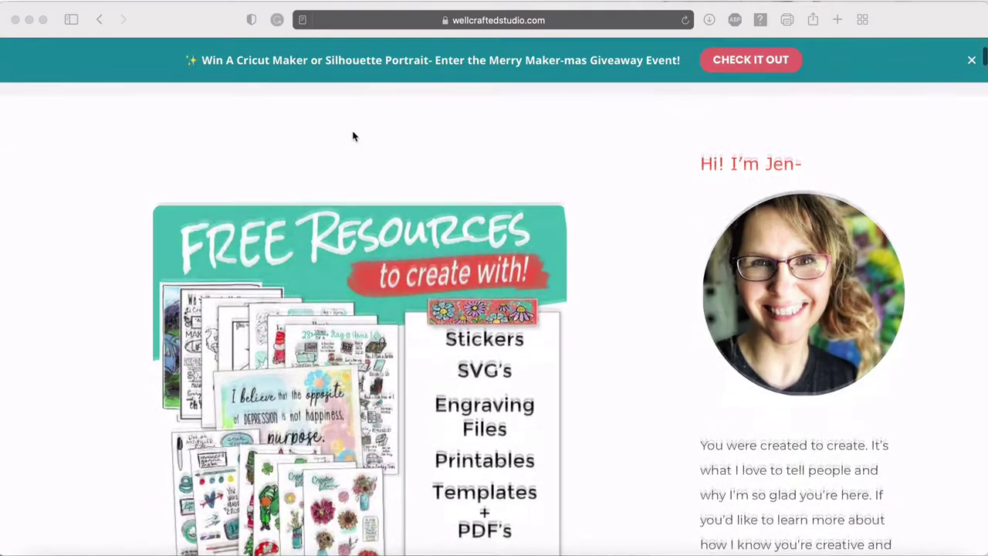
{"action": "scroll", "coordinate": [352, 137], "scroll_direction": "down", "scroll_amount": 12}
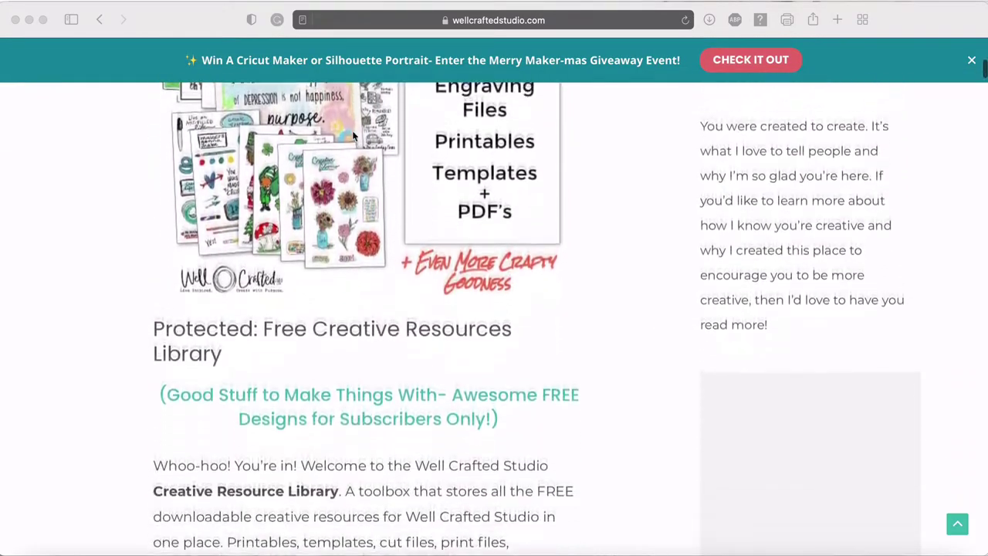
{"action": "scroll", "coordinate": [352, 136], "scroll_direction": "down", "scroll_amount": 1}
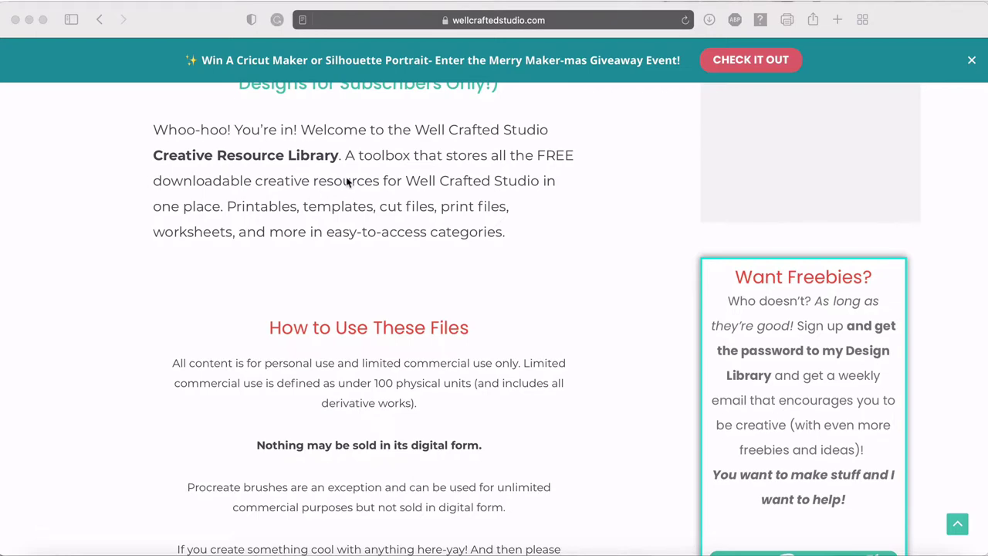
{"action": "scroll", "coordinate": [346, 181], "scroll_direction": "down", "scroll_amount": 3}
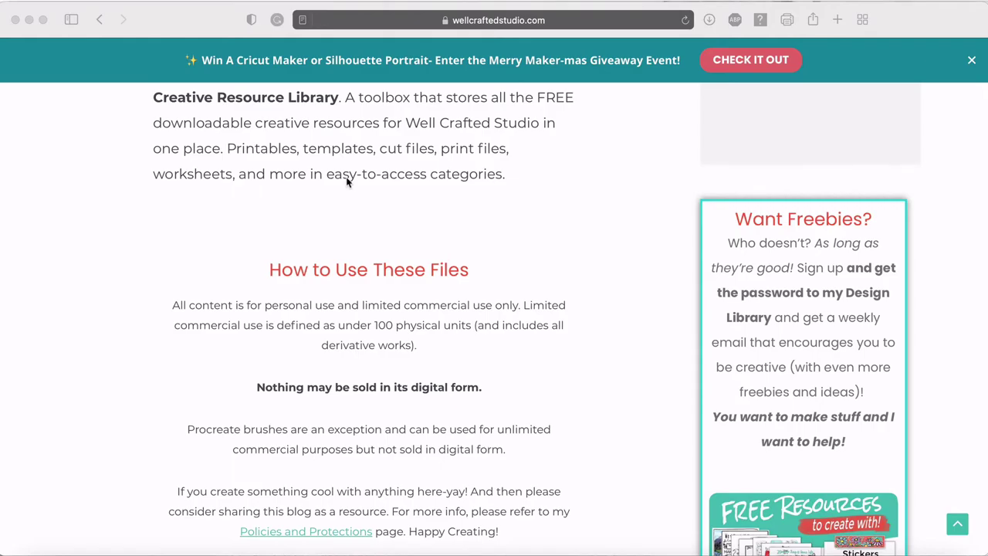
{"action": "scroll", "coordinate": [346, 182], "scroll_direction": "down", "scroll_amount": 10}
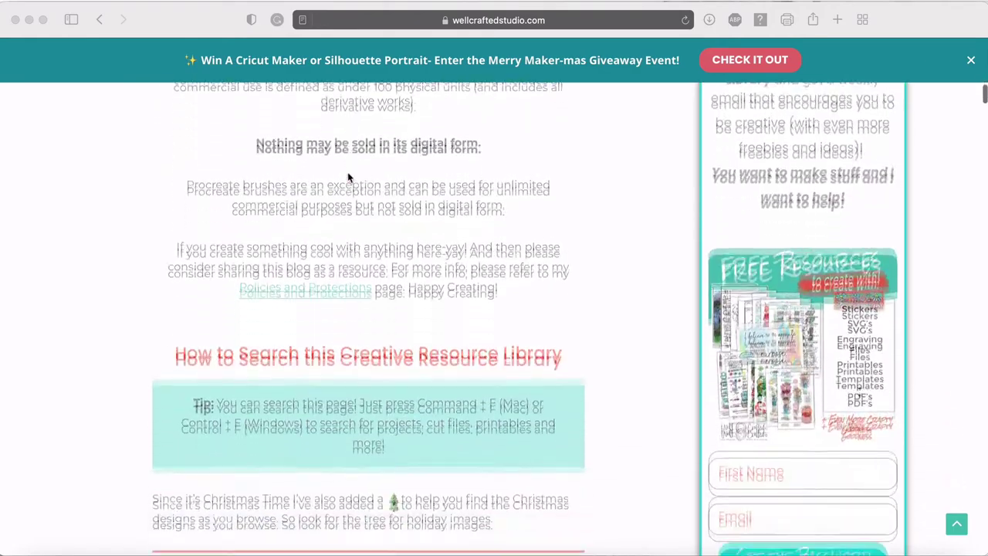
{"action": "scroll", "coordinate": [347, 178], "scroll_direction": "down", "scroll_amount": 20}
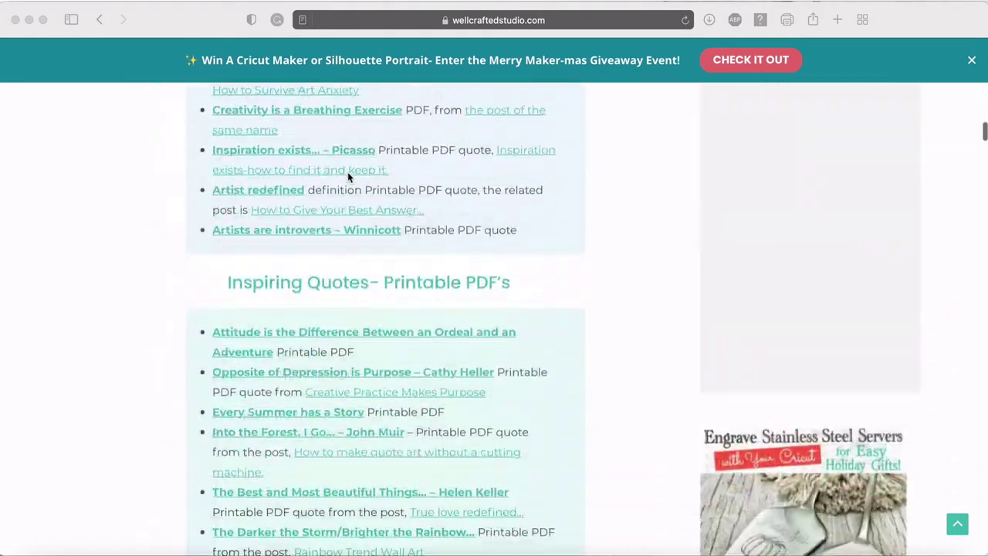
{"action": "scroll", "coordinate": [347, 178], "scroll_direction": "down", "scroll_amount": 20}
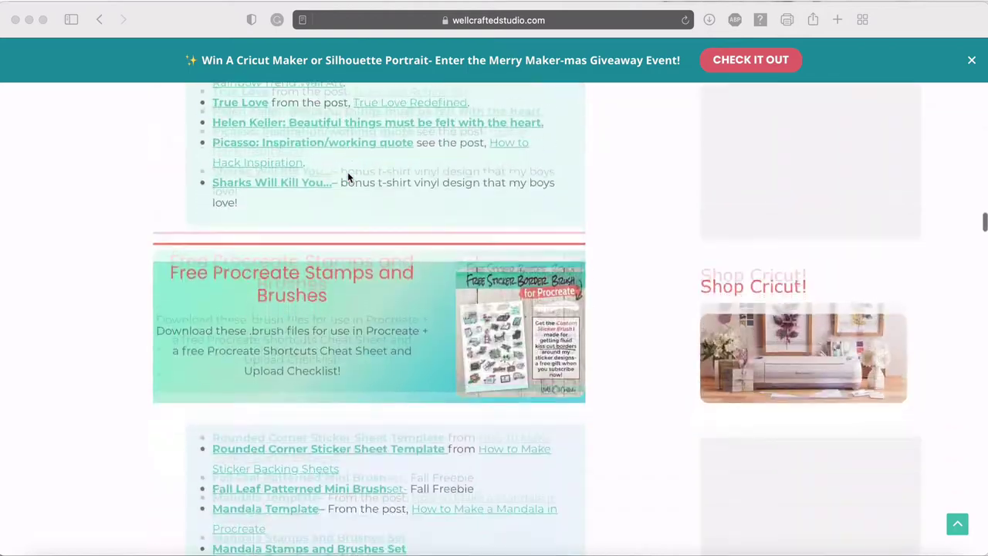
{"action": "scroll", "coordinate": [347, 177], "scroll_direction": "down", "scroll_amount": 20}
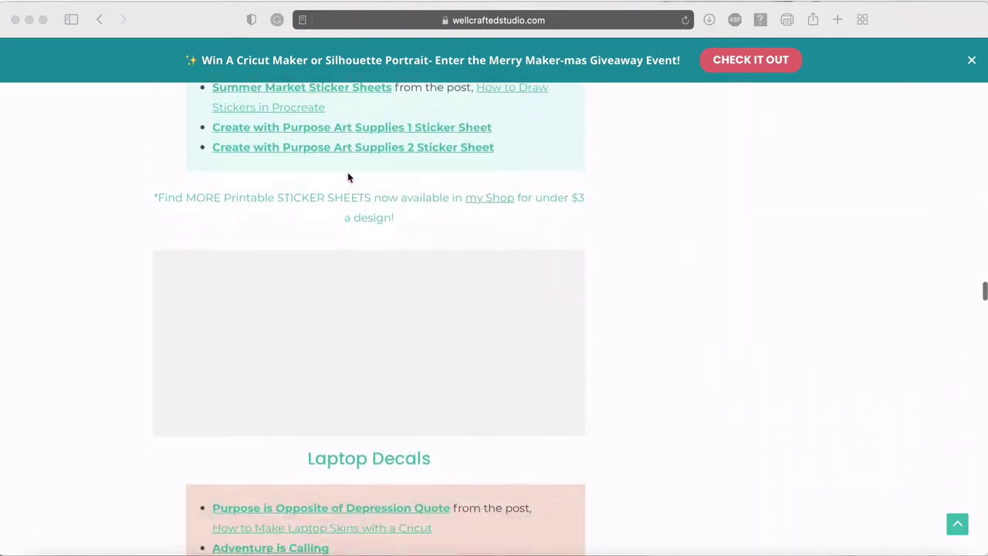
{"action": "scroll", "coordinate": [347, 177], "scroll_direction": "down", "scroll_amount": 20}
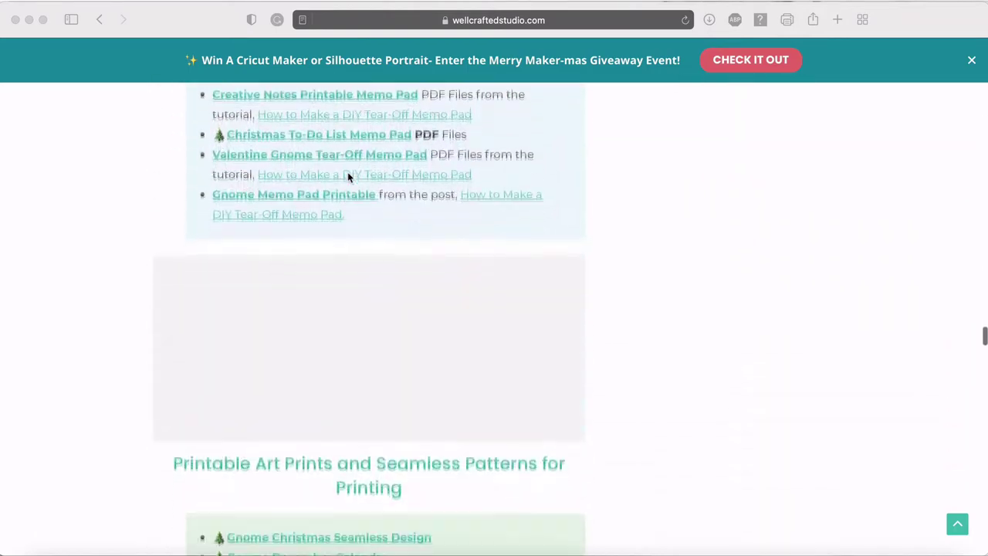
Step: Examine the Engraving Designs list in the Metal, Leather, and Sewing Templates and Designs section
{"action": "scroll", "coordinate": [348, 177], "scroll_direction": "down", "scroll_amount": 20}
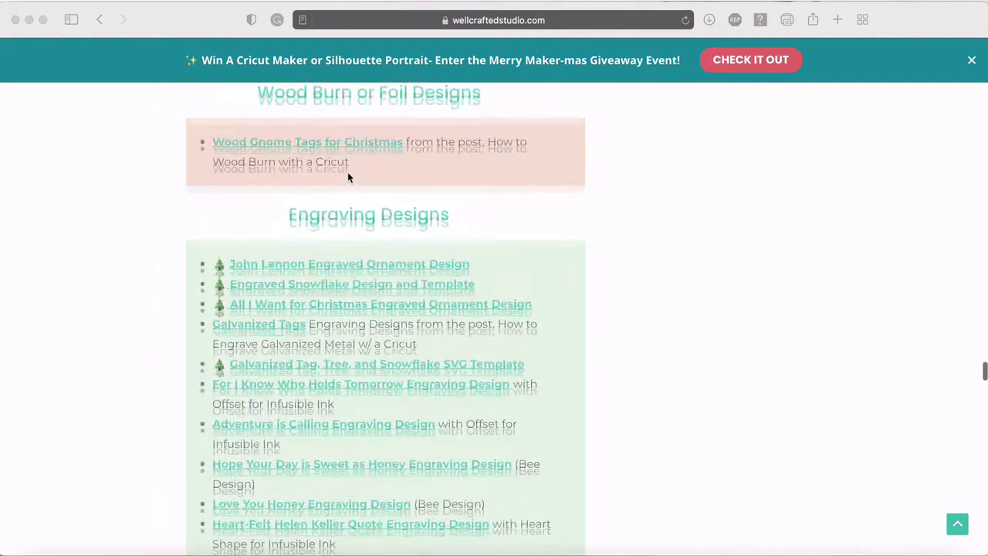
{"action": "scroll", "coordinate": [347, 177], "scroll_direction": "up", "scroll_amount": 5}
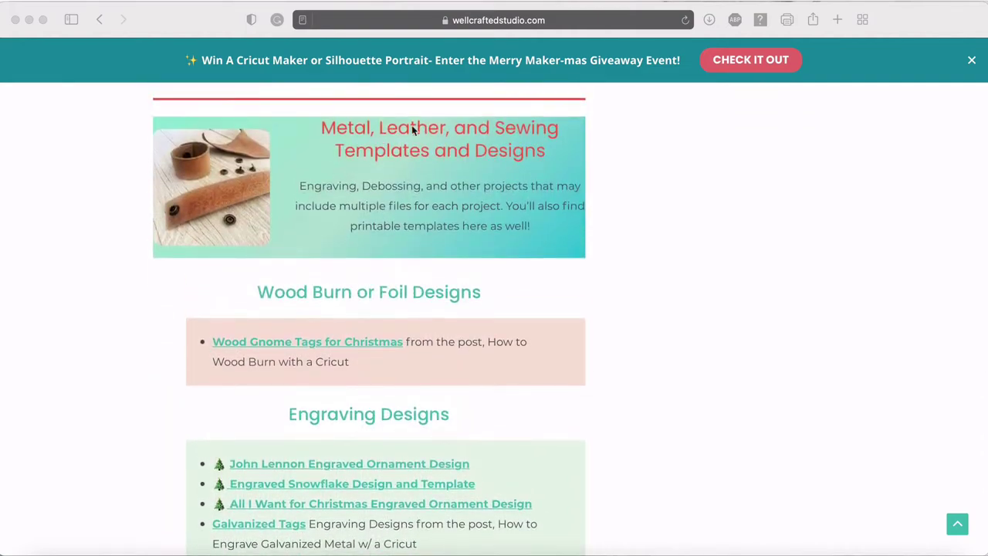
{"action": "scroll", "coordinate": [448, 167], "scroll_direction": "down", "scroll_amount": 3}
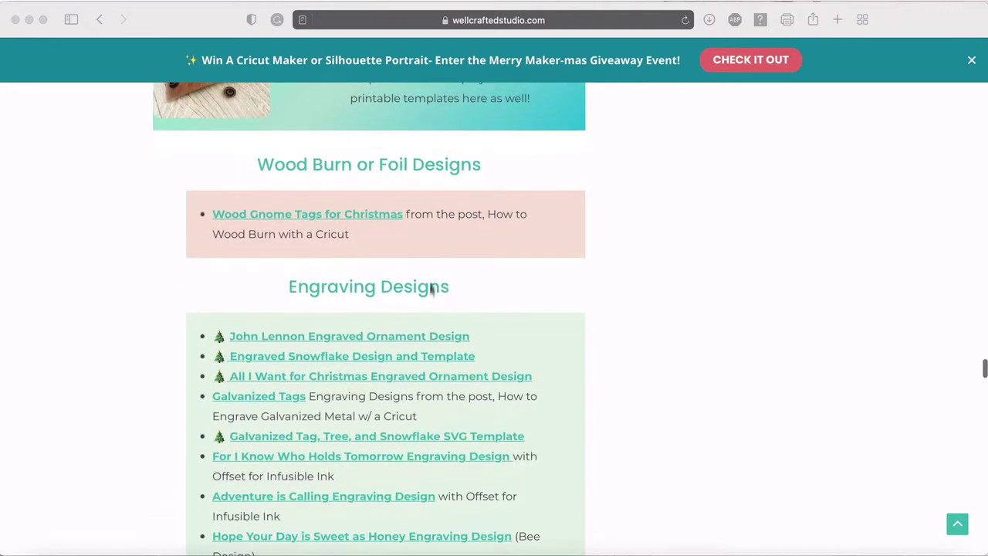
{"action": "scroll", "coordinate": [431, 305], "scroll_direction": "down", "scroll_amount": 6}
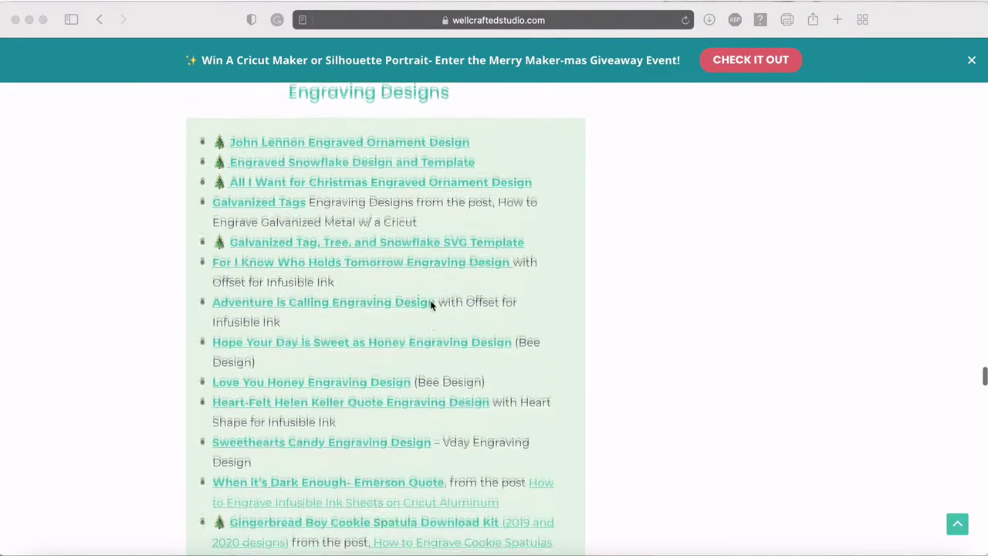
{"action": "scroll", "coordinate": [430, 306], "scroll_direction": "down", "scroll_amount": 4}
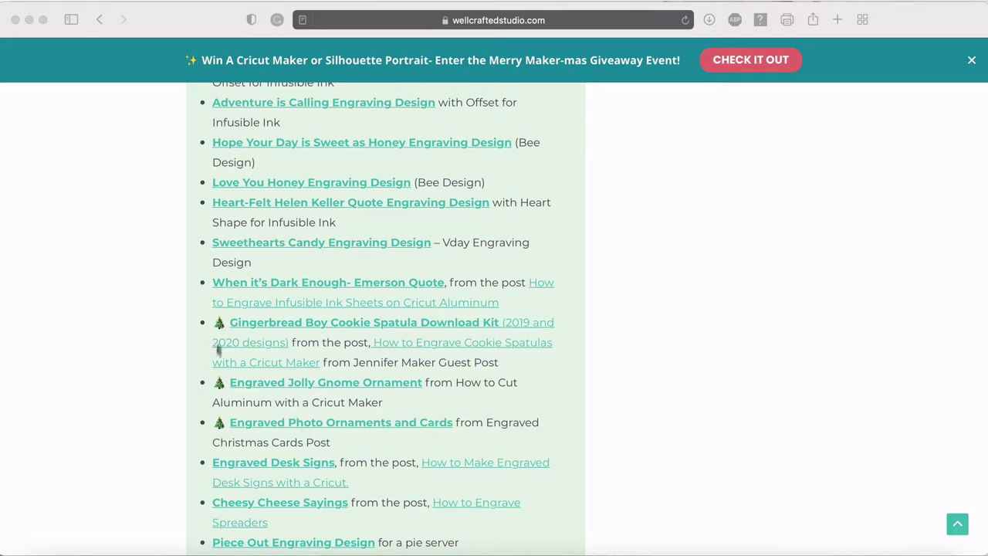
{"action": "scroll", "coordinate": [283, 426], "scroll_direction": "down", "scroll_amount": 3}
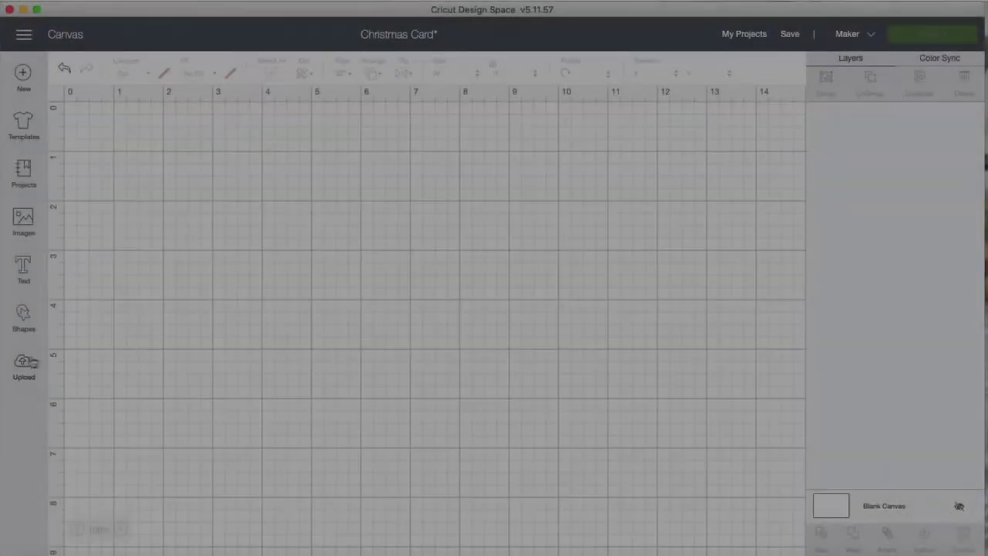
Step: In Cricut Design Space, upload the Christmas Card engraving PNG from the Christmas Engraved Photo folder as a new image
{"action": "left_click", "coordinate": [24, 362]}
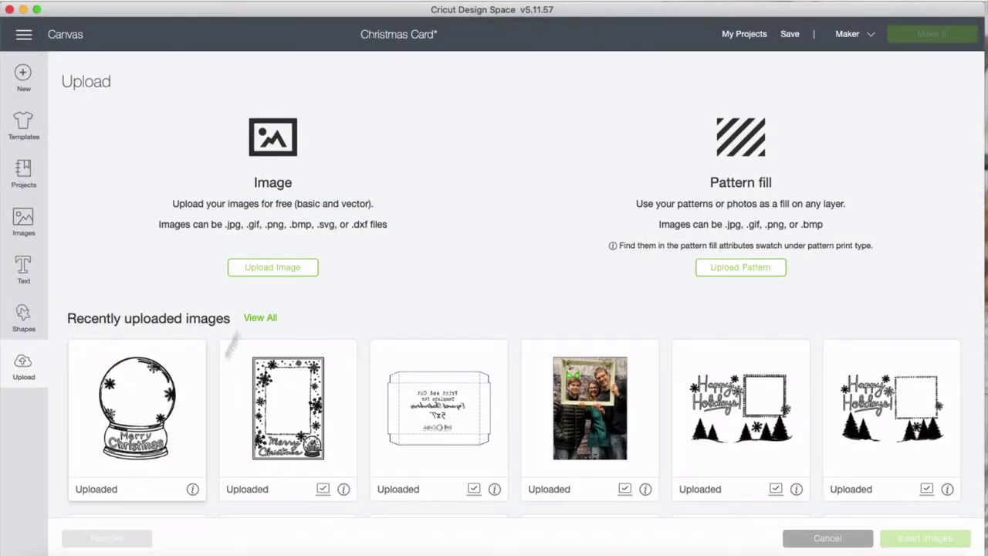
{"action": "left_click", "coordinate": [285, 270]}
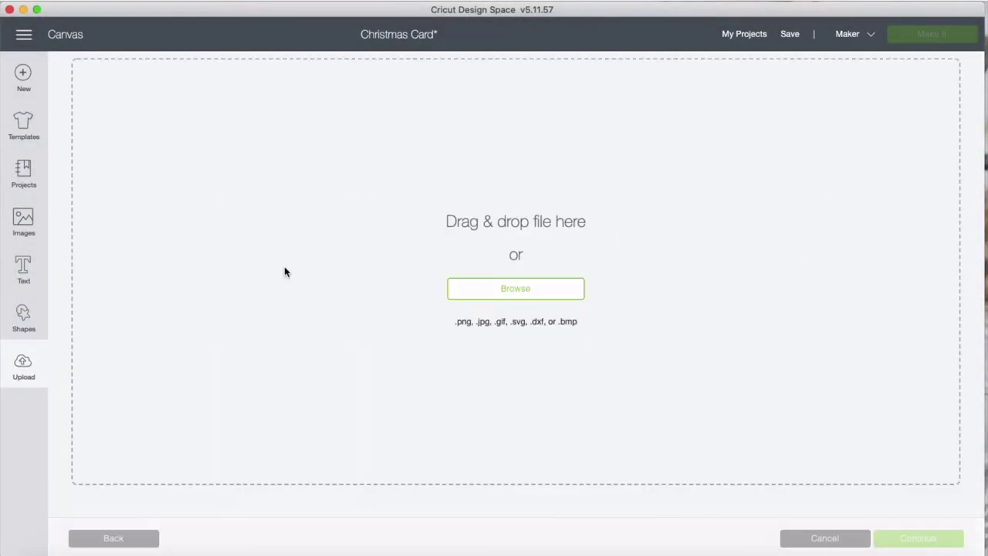
{"action": "left_click", "coordinate": [507, 290]}
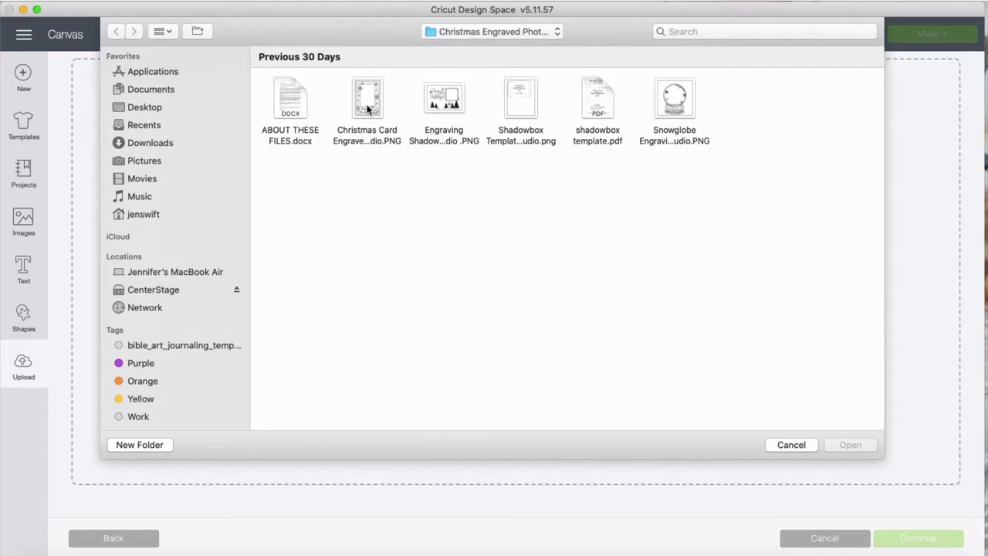
{"action": "left_click", "coordinate": [368, 109]}
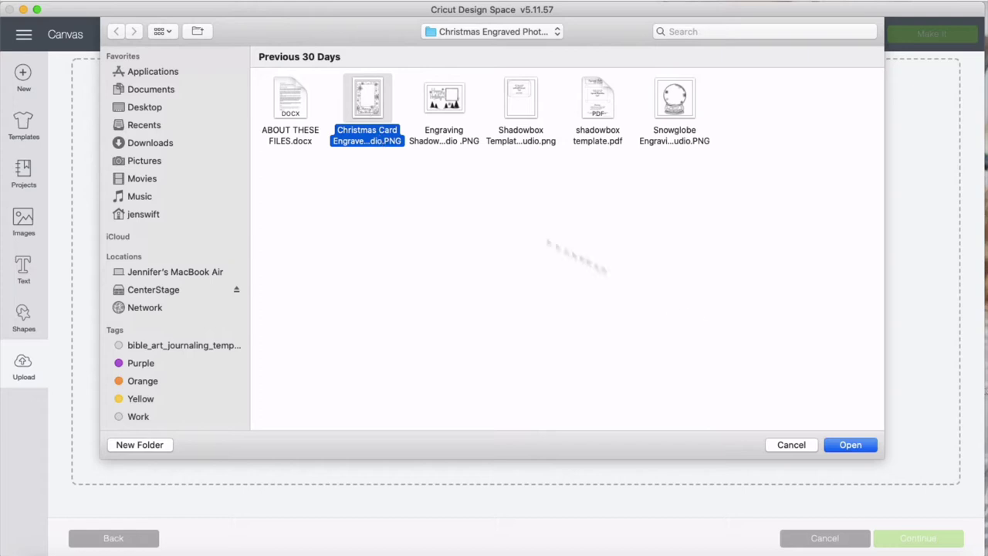
{"action": "left_click", "coordinate": [850, 445]}
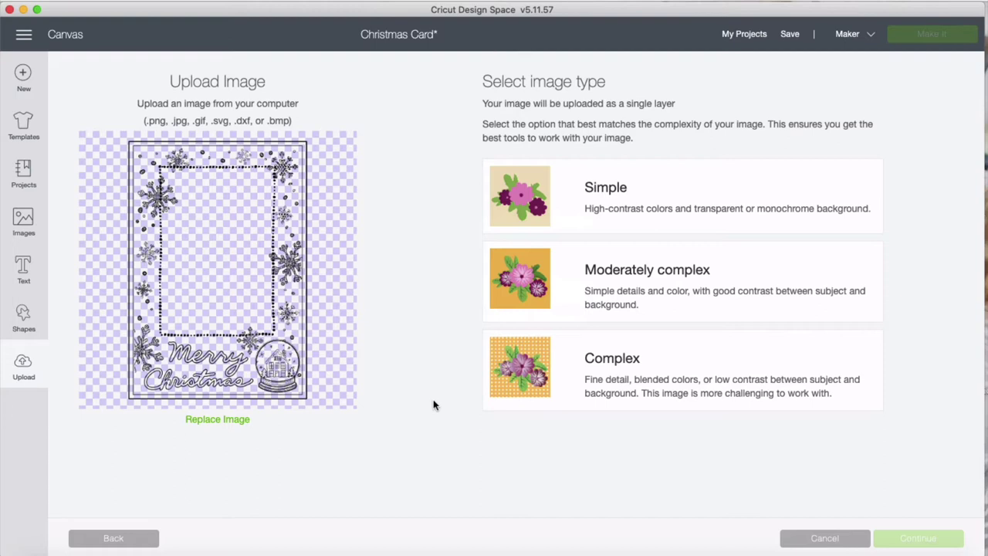
Step: Set the uploaded card's image type to Complex, keep its background unedited, and save it as a Cut image
{"action": "left_click", "coordinate": [603, 368]}
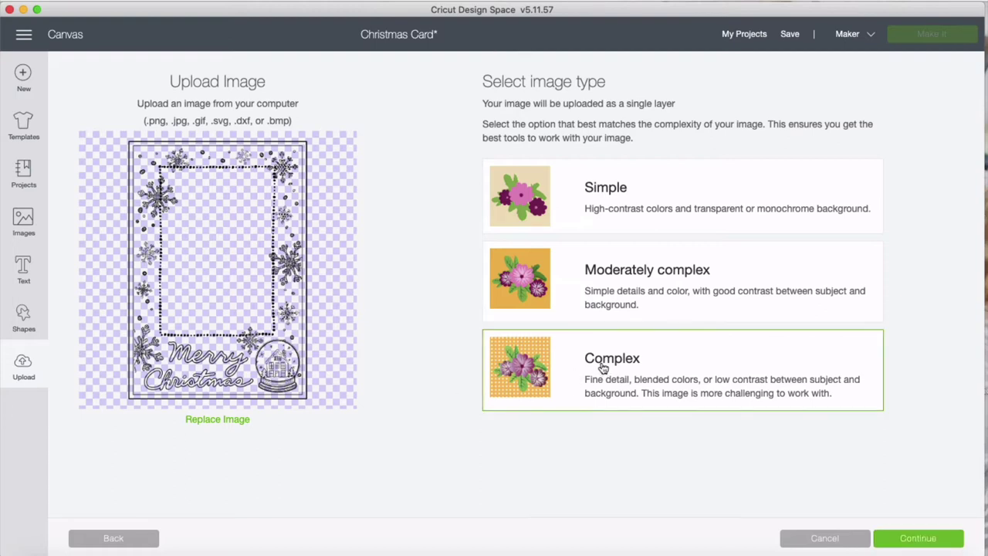
{"action": "left_click", "coordinate": [931, 540]}
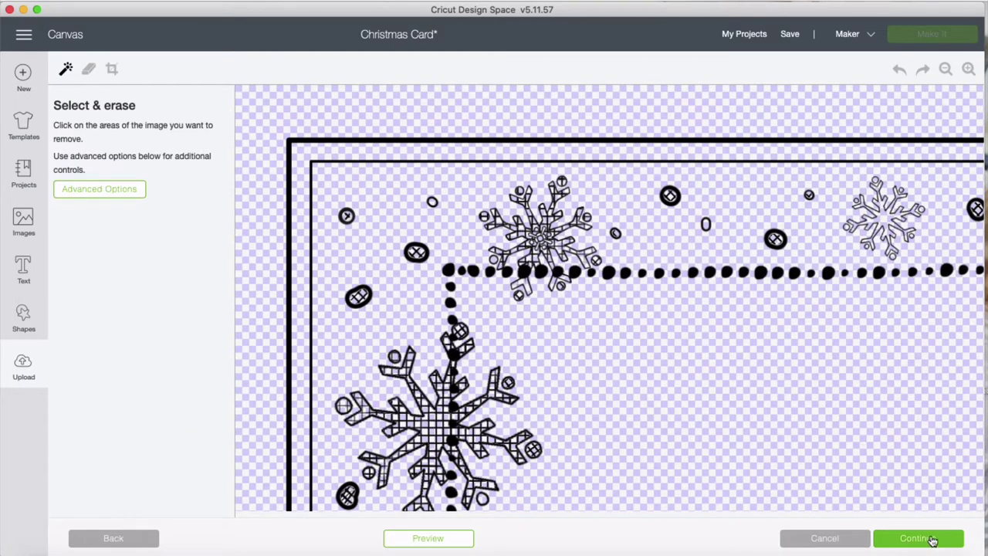
{"action": "left_click", "coordinate": [932, 540]}
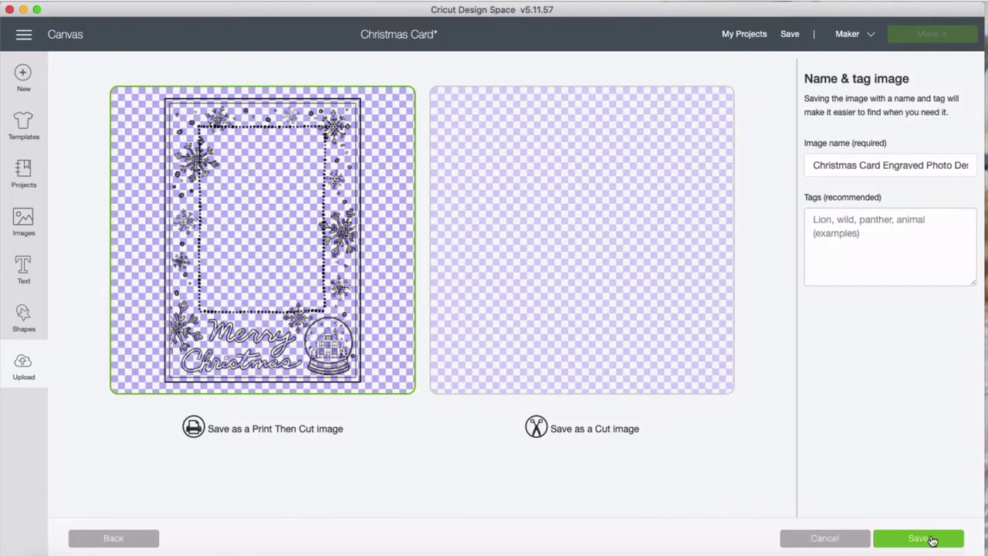
{"action": "left_click", "coordinate": [512, 258]}
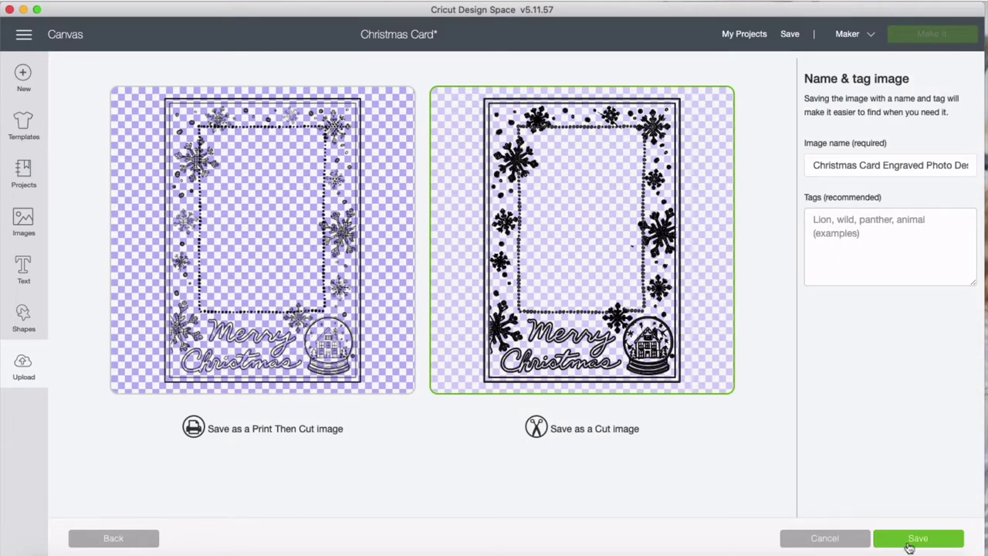
{"action": "left_click", "coordinate": [911, 536]}
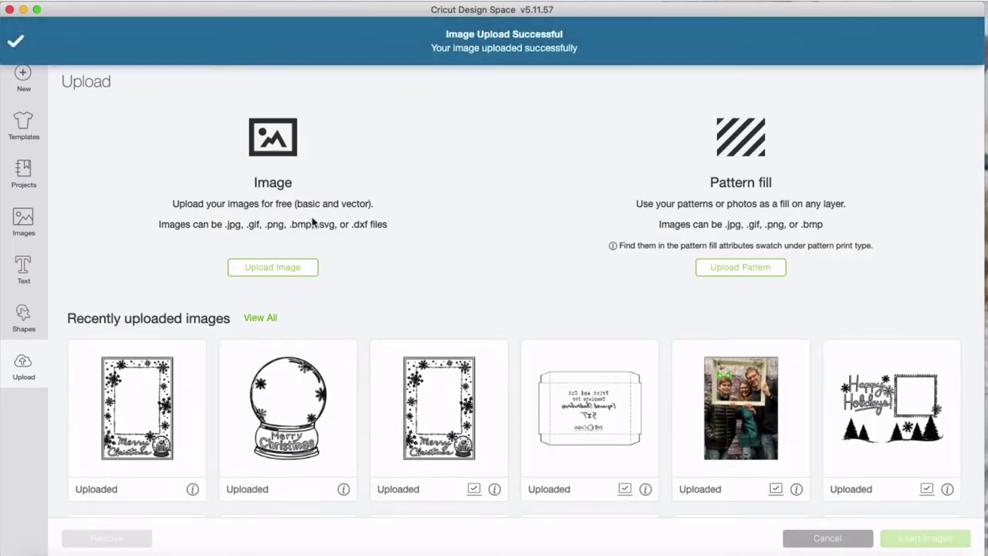
Step: Insert the newly uploaded Christmas card design onto the canvas and set its width to 5 inches with proportions locked
{"action": "left_click", "coordinate": [150, 393]}
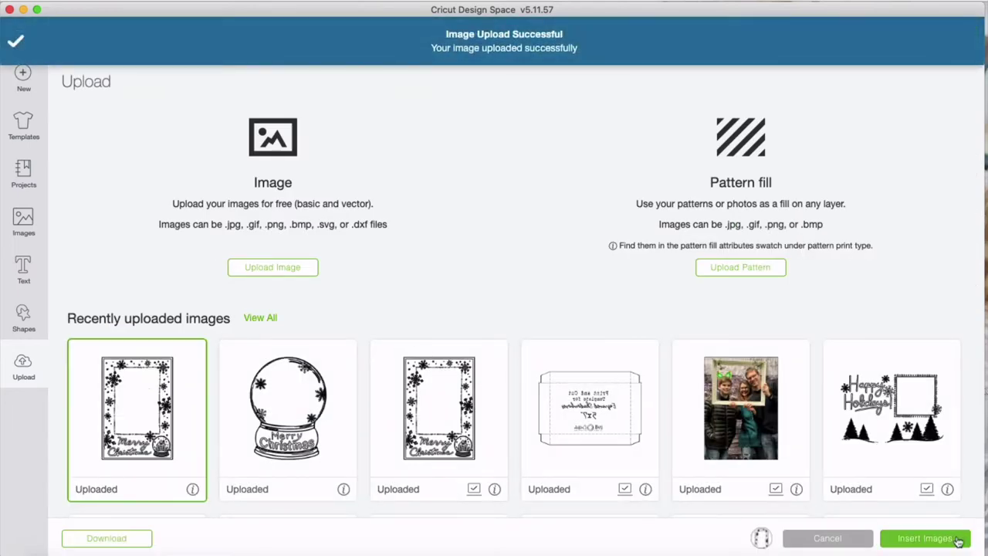
{"action": "left_click", "coordinate": [949, 537]}
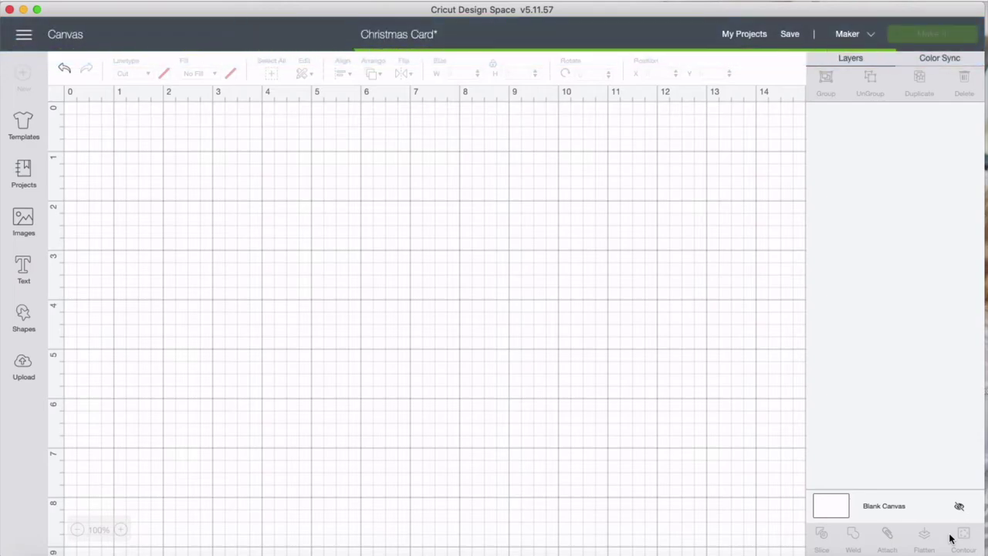
{"action": "scroll", "coordinate": [599, 507], "scroll_direction": "down", "scroll_amount": 2}
{"action": "scroll", "coordinate": [599, 507], "scroll_direction": "right", "scroll_amount": 2}
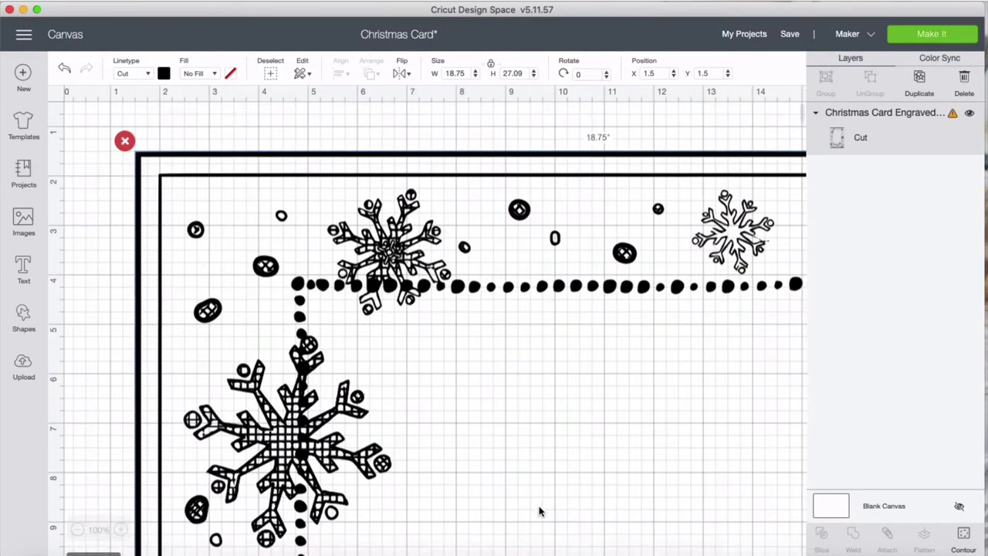
{"action": "double_click", "coordinate": [468, 72]}
{"action": "key", "text": "BackSpace"}
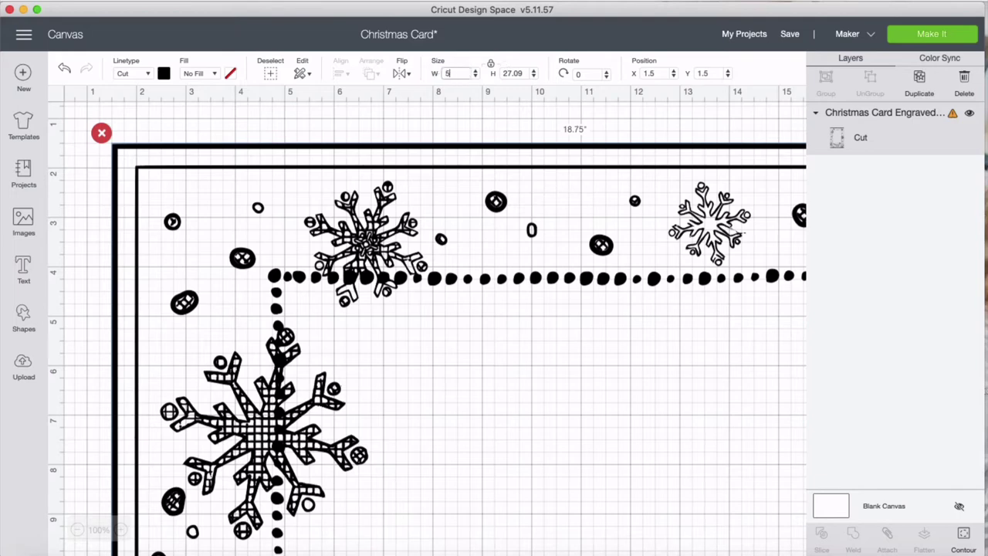
{"action": "key", "text": "Return"}
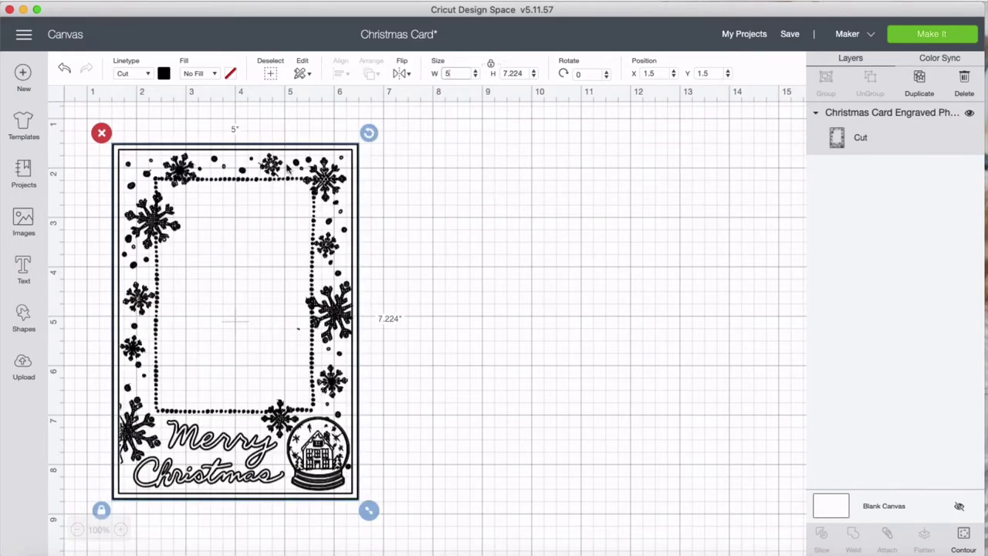
Step: Move the card design aside to make room, and add a square shape resized to 5 by 7 inches with proportions unlocked
{"action": "left_click_drag", "start_coordinate": [283, 328], "coordinate": [645, 328]}
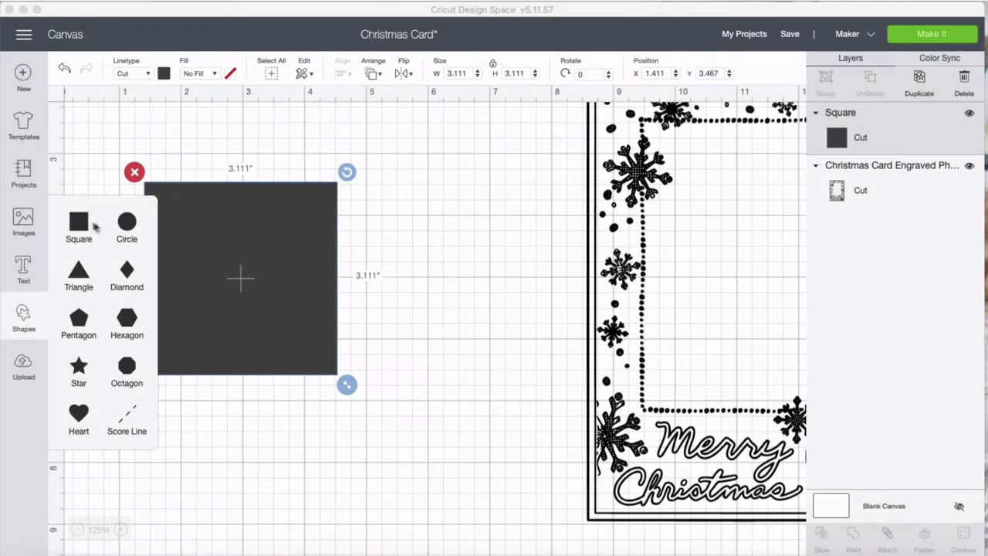
{"action": "left_click", "coordinate": [225, 252]}
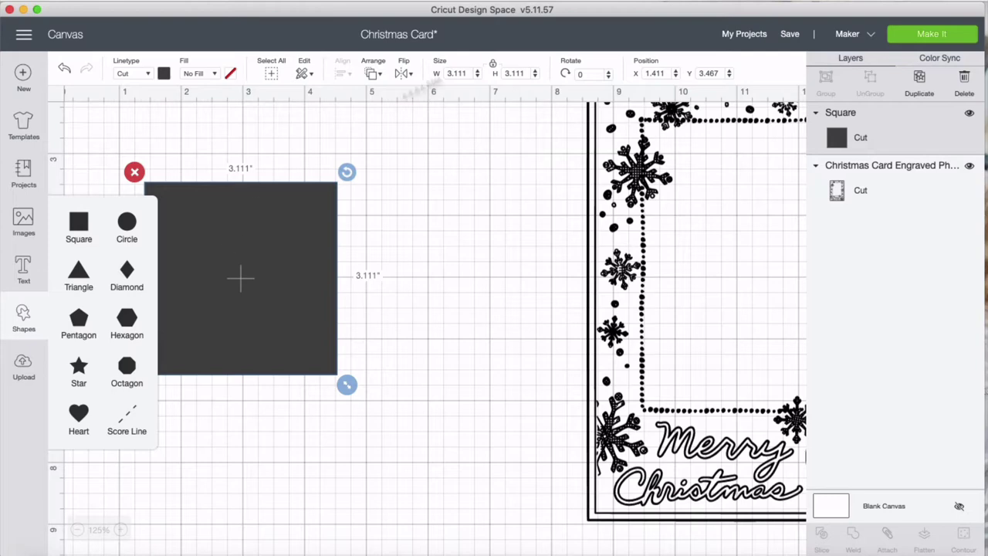
{"action": "left_click", "coordinate": [494, 65]}
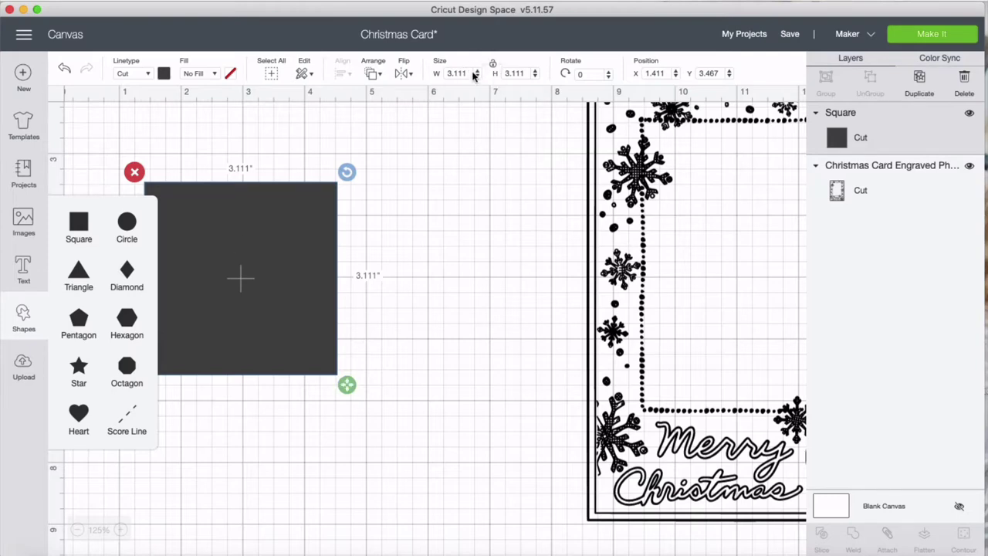
{"action": "left_click", "coordinate": [466, 73]}
{"action": "key", "text": "BackSpace"}
{"action": "left_click", "coordinate": [520, 72]}
{"action": "key", "text": "BackSpace"}
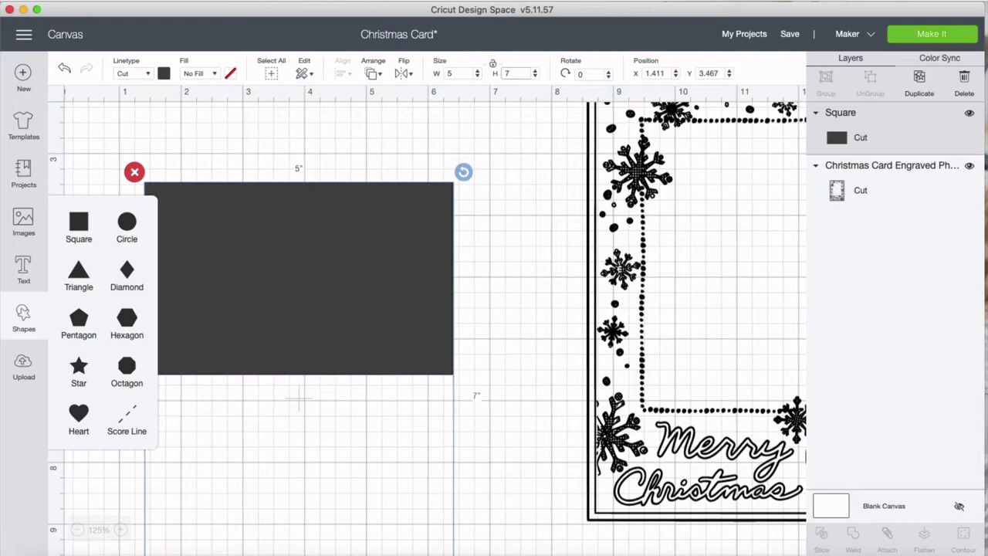
{"action": "key", "text": "Return"}
{"action": "left_click_drag", "start_coordinate": [320, 298], "coordinate": [331, 244]}
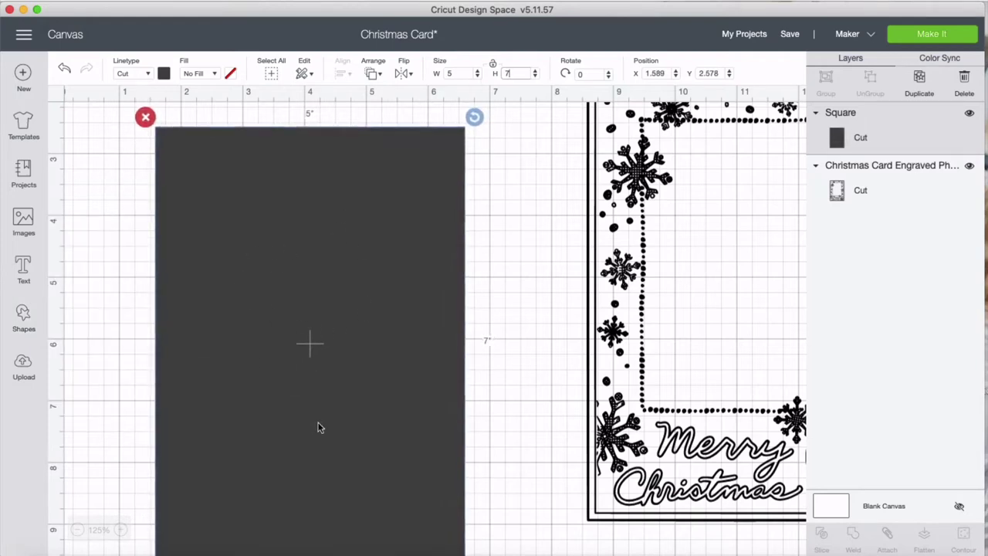
Step: Duplicate the 5 by 7 inch rectangle and resize the copy to 4.5 by 6.5 inches with proportions unlocked
{"action": "left_click_drag", "start_coordinate": [302, 410], "coordinate": [287, 395]}
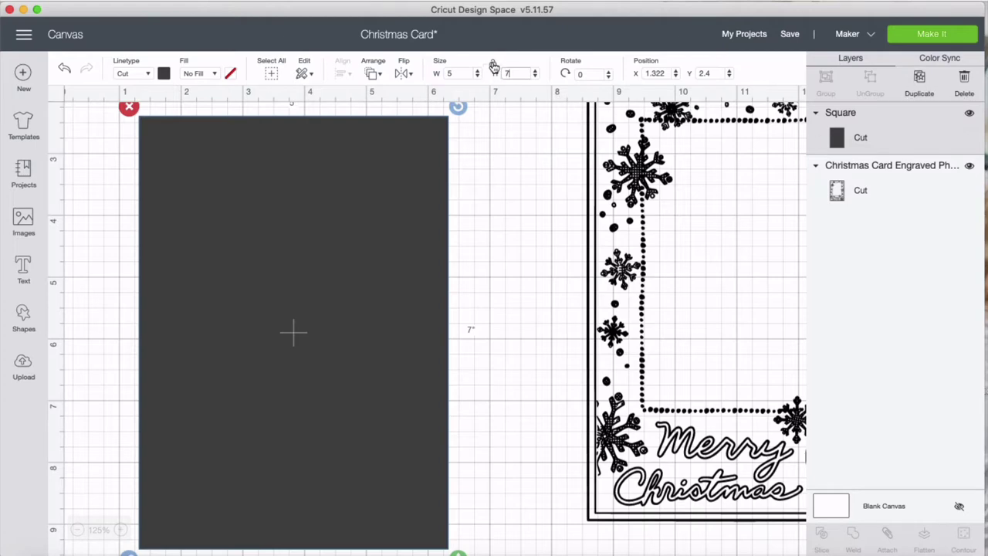
{"action": "key", "text": "Return"}
{"action": "left_click", "coordinate": [920, 100]}
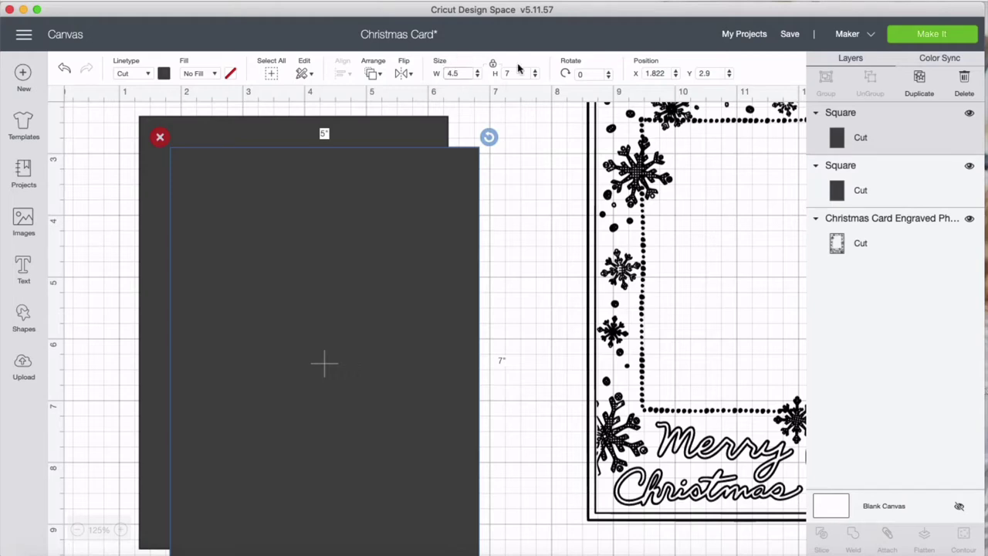
{"action": "type", "text": "4.5"}
{"action": "key", "text": "Return"}
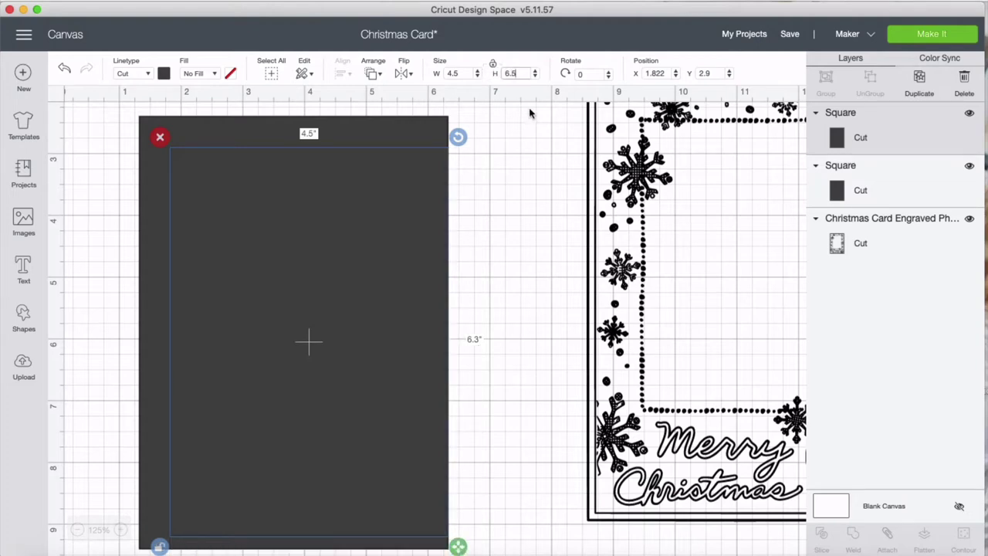
{"action": "key", "text": "Return"}
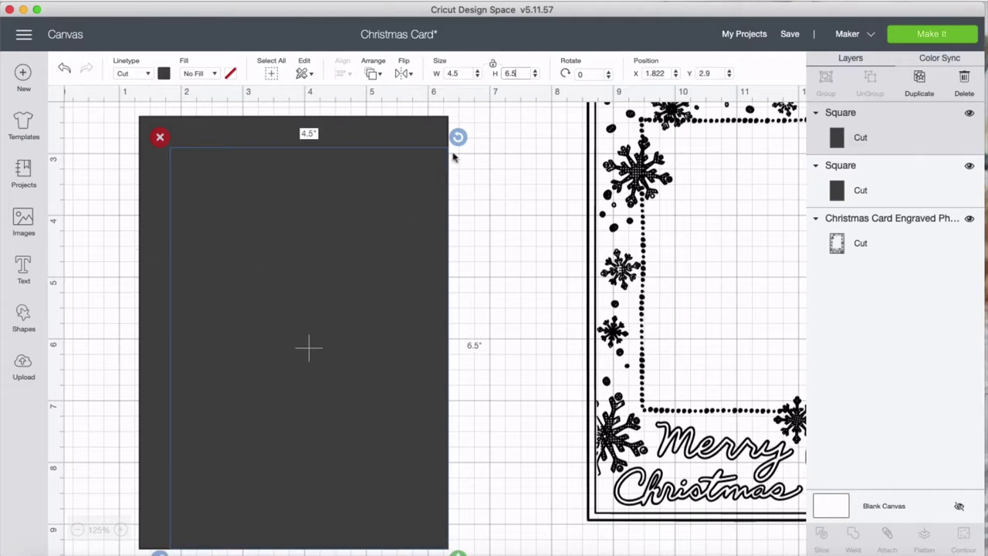
Step: Center the 4.5 by 6.5 inch rectangle on the 5 by 7 inch rectangle, both horizontally and vertically
{"action": "left_click", "coordinate": [864, 191]}
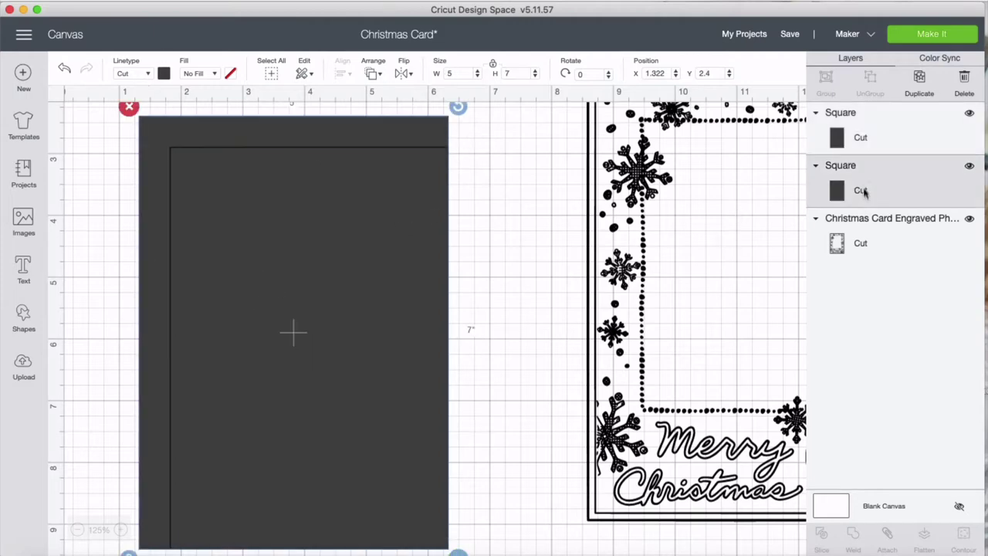
{"action": "left_click", "coordinate": [860, 139], "text": "shift"}
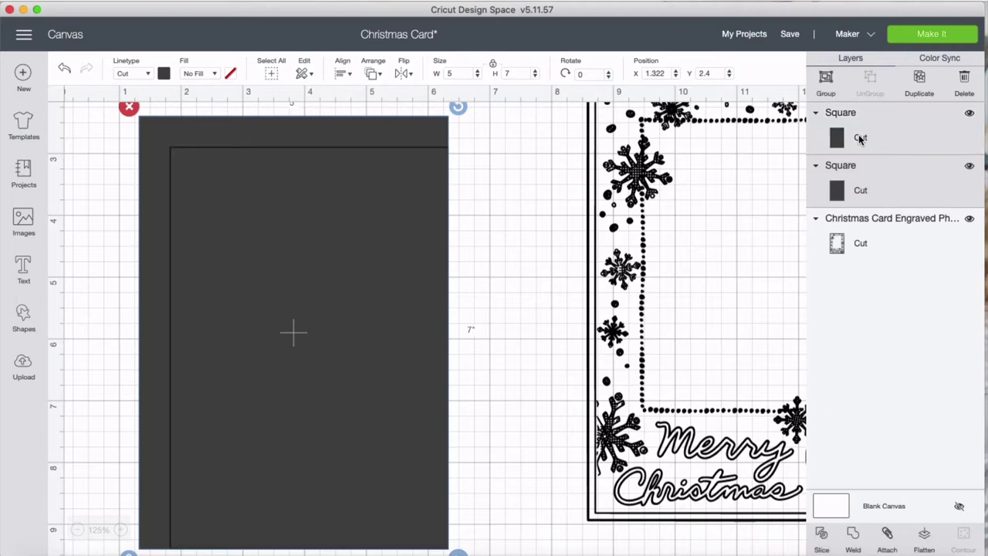
{"action": "left_click", "coordinate": [343, 74]}
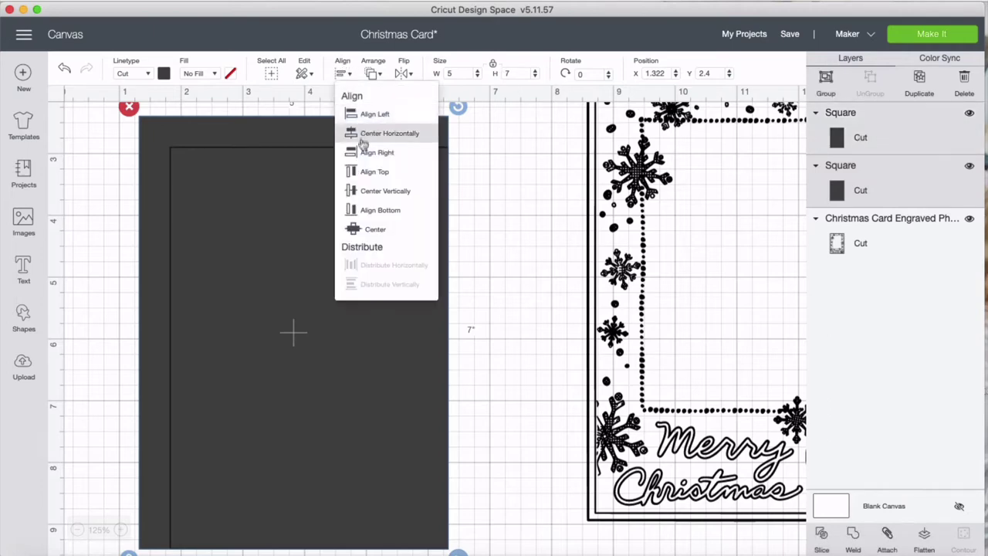
{"action": "left_click", "coordinate": [374, 228]}
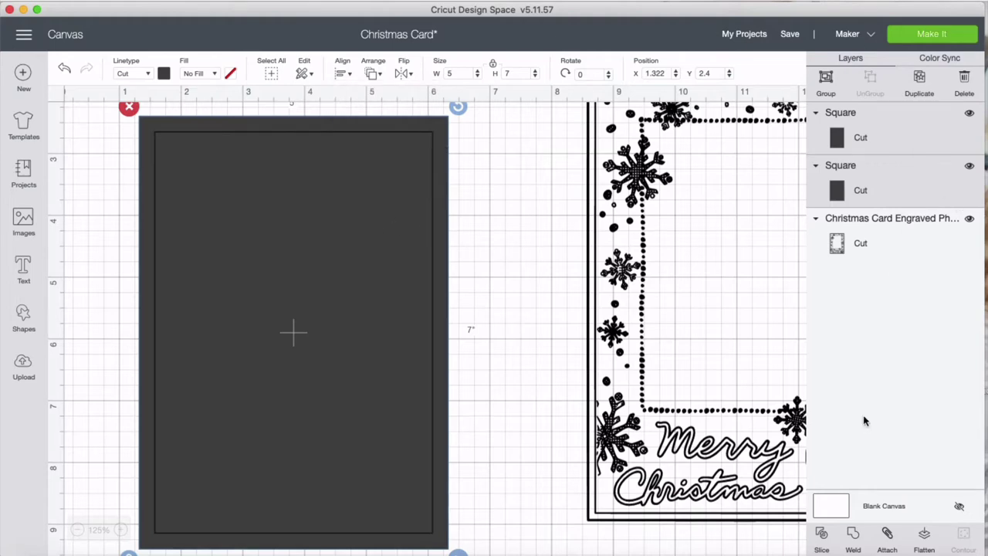
Step: Slice the two centered rectangles and delete both inner pieces, keeping only the outer frame
{"action": "left_click", "coordinate": [821, 537]}
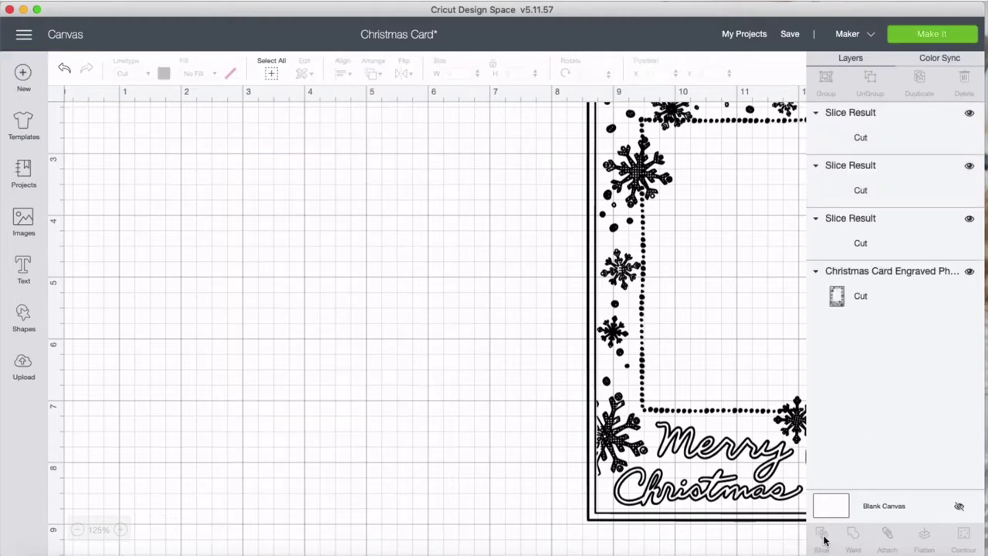
{"action": "left_click", "coordinate": [291, 401]}
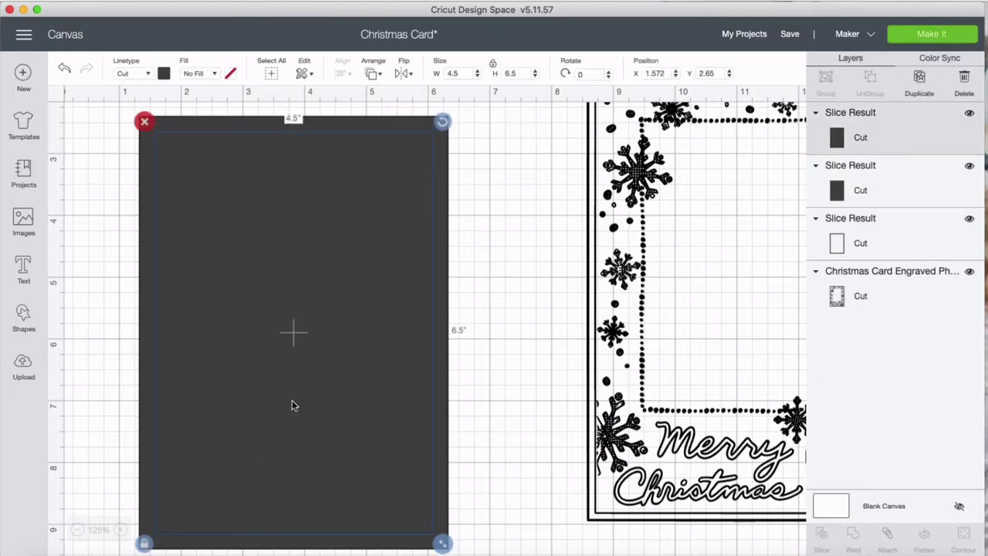
{"action": "key", "text": "Delete"}
{"action": "left_click", "coordinate": [292, 405]}
{"action": "key", "text": "Delete"}
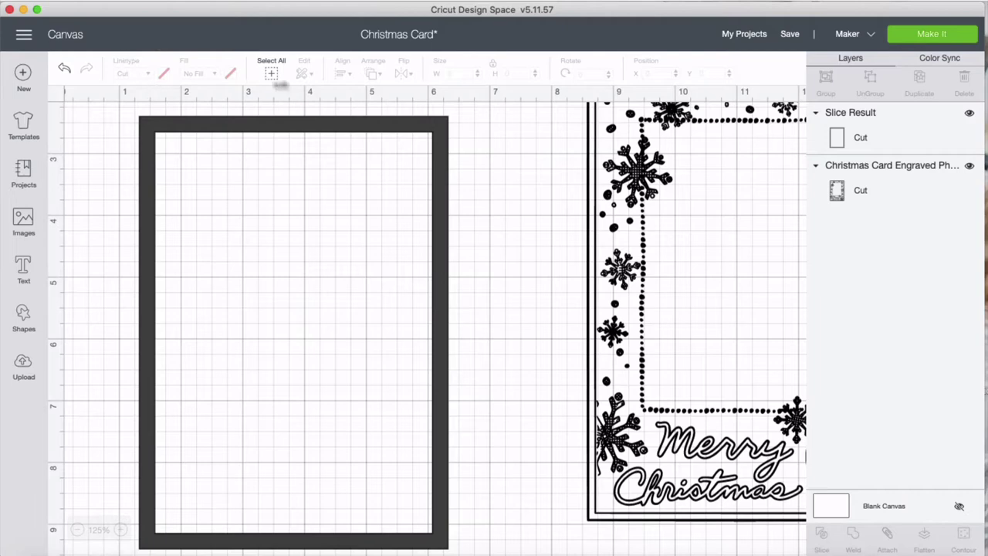
Step: Change the rectangular frame's linetype from Cut to Draw
{"action": "left_click", "coordinate": [152, 134]}
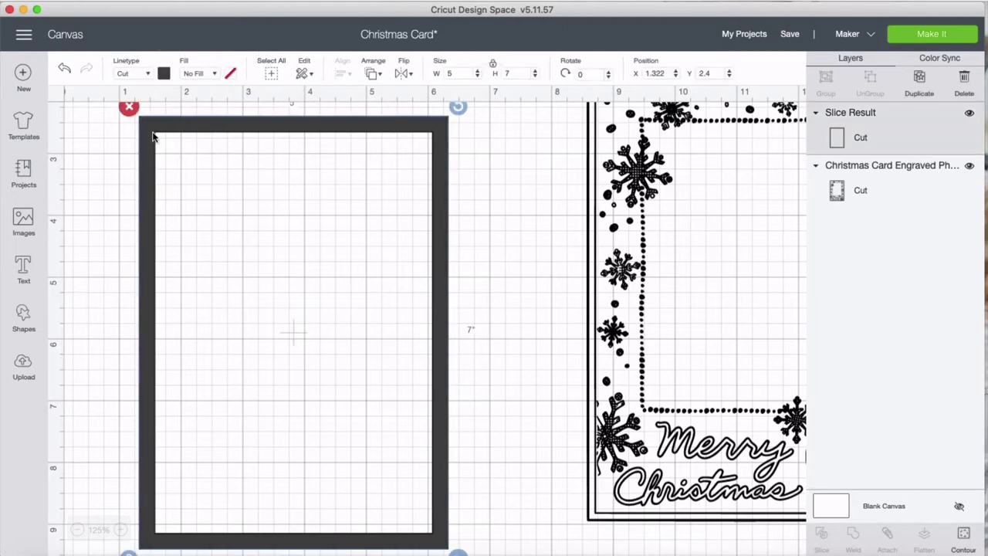
{"action": "left_click", "coordinate": [150, 74]}
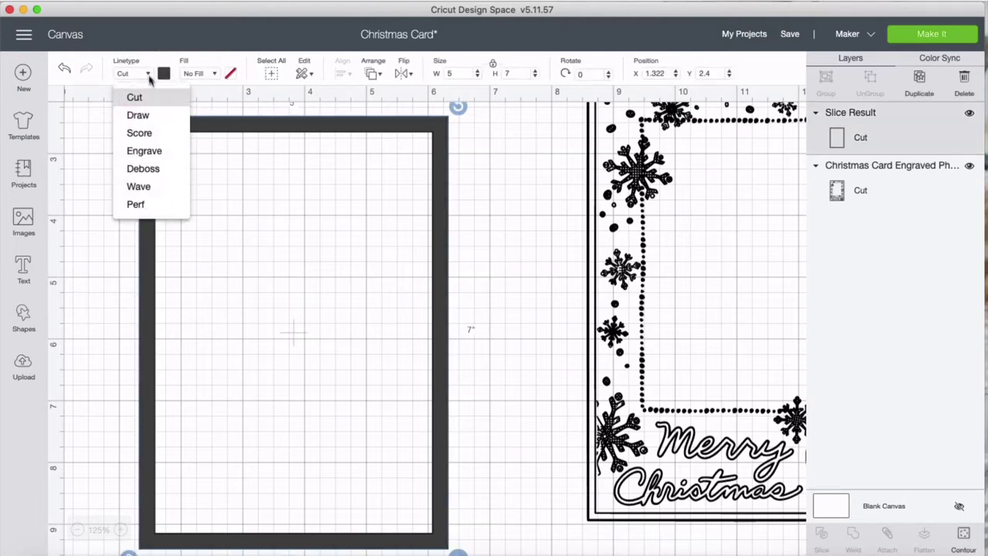
{"action": "left_click", "coordinate": [153, 117]}
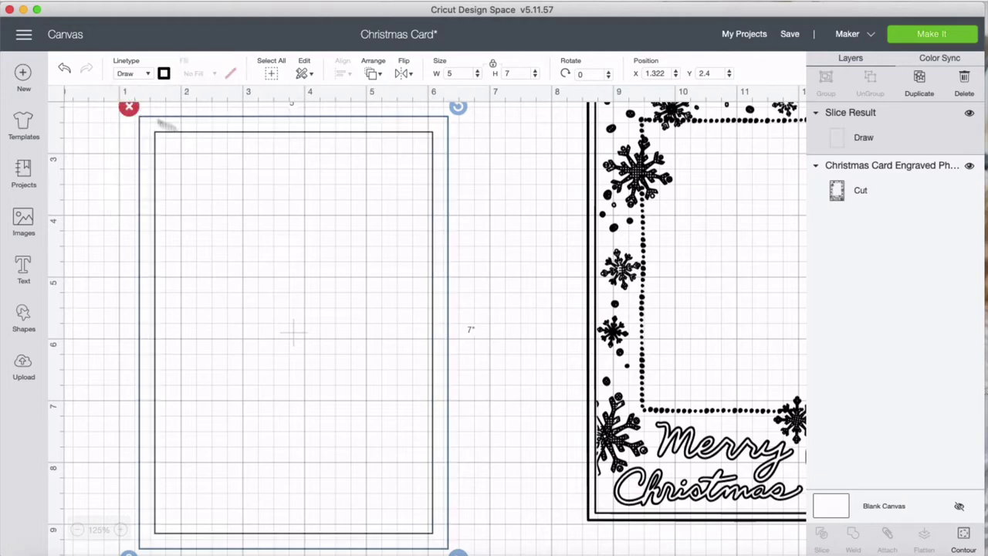
Step: Move the Christmas card design over beside the frame and resize it to 4.5 by 6.5 inches with proportions unlocked
{"action": "left_click_drag", "start_coordinate": [618, 278], "coordinate": [349, 349]}
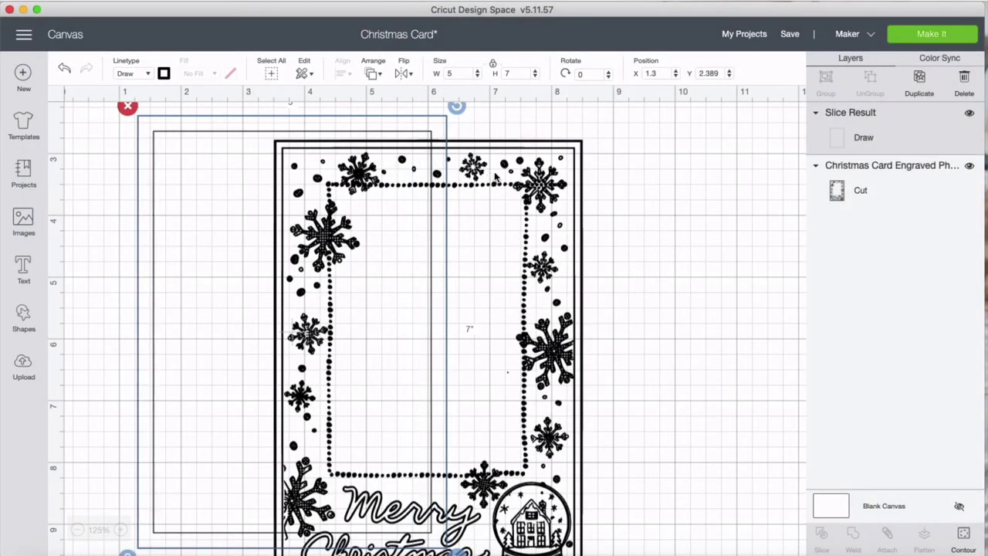
{"action": "left_click", "coordinate": [469, 324]}
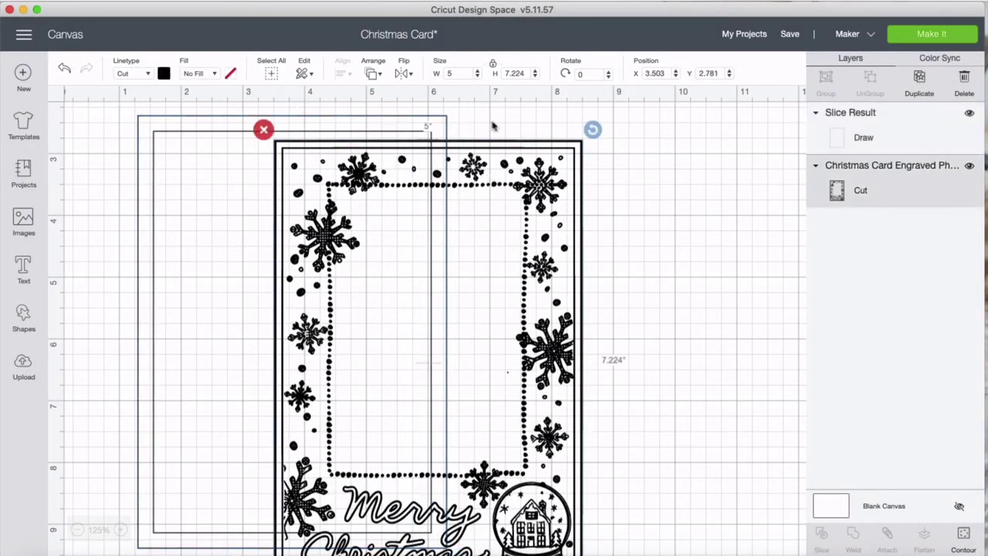
{"action": "left_click", "coordinate": [465, 74]}
{"action": "double_click", "coordinate": [446, 73]}
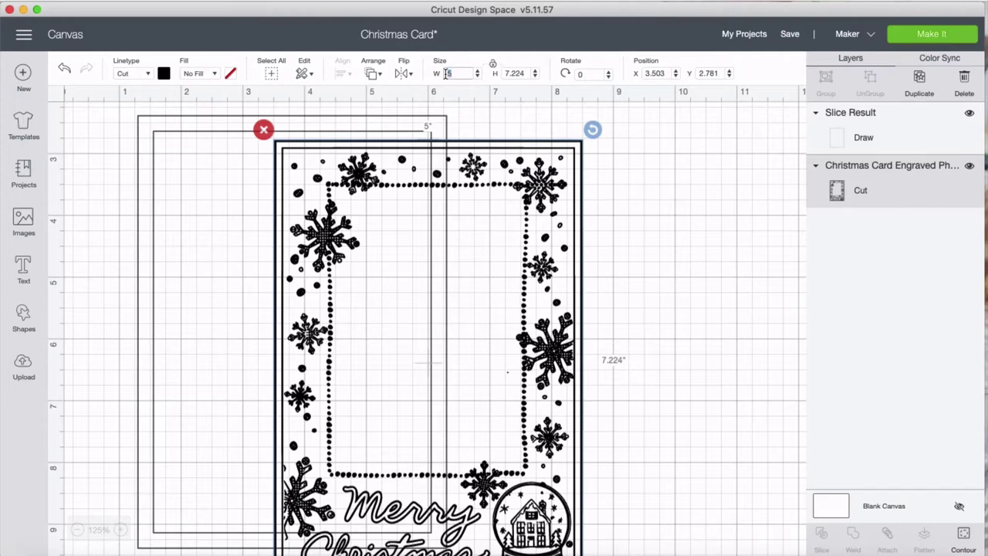
{"action": "key", "text": "BackSpace"}
{"action": "key", "text": "Return"}
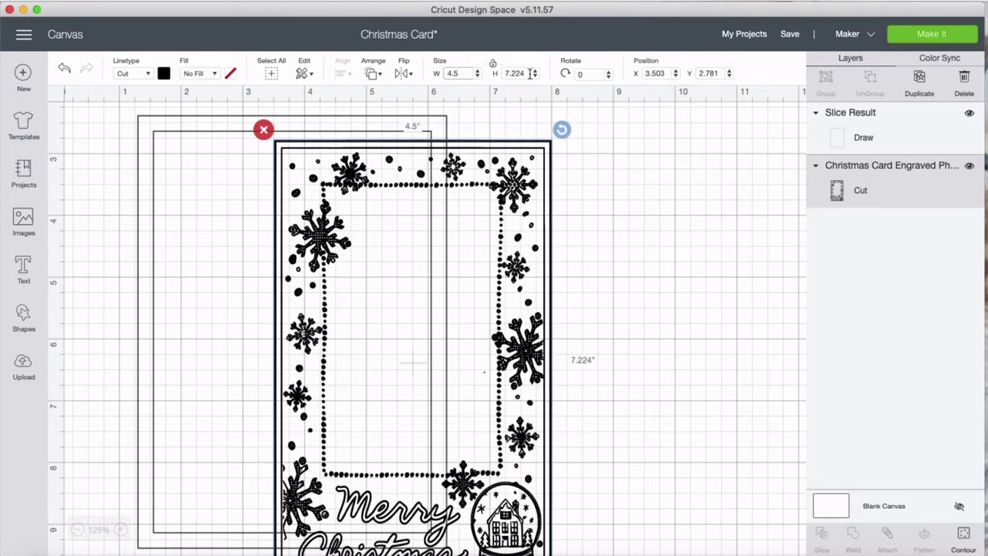
{"action": "left_click", "coordinate": [500, 72]}
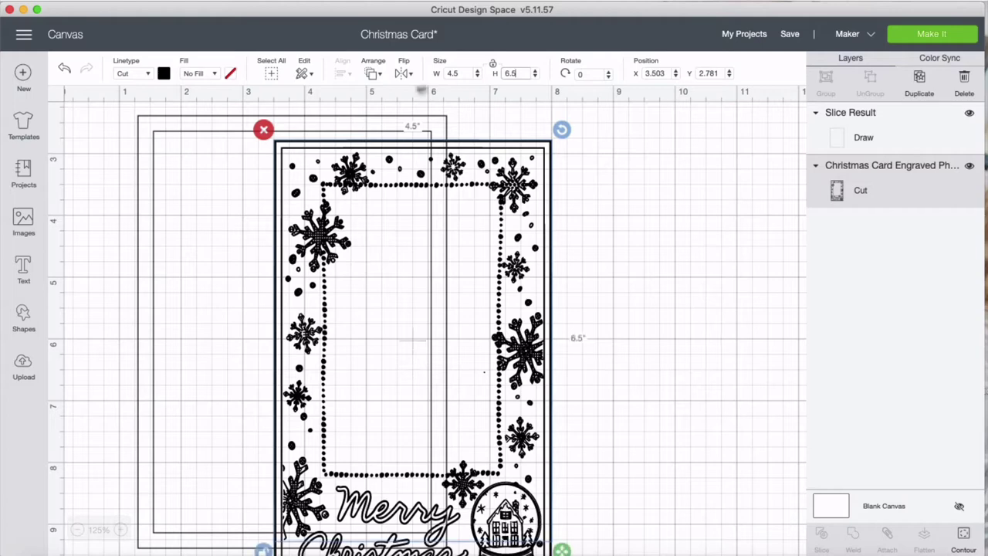
{"action": "key", "text": "Return"}
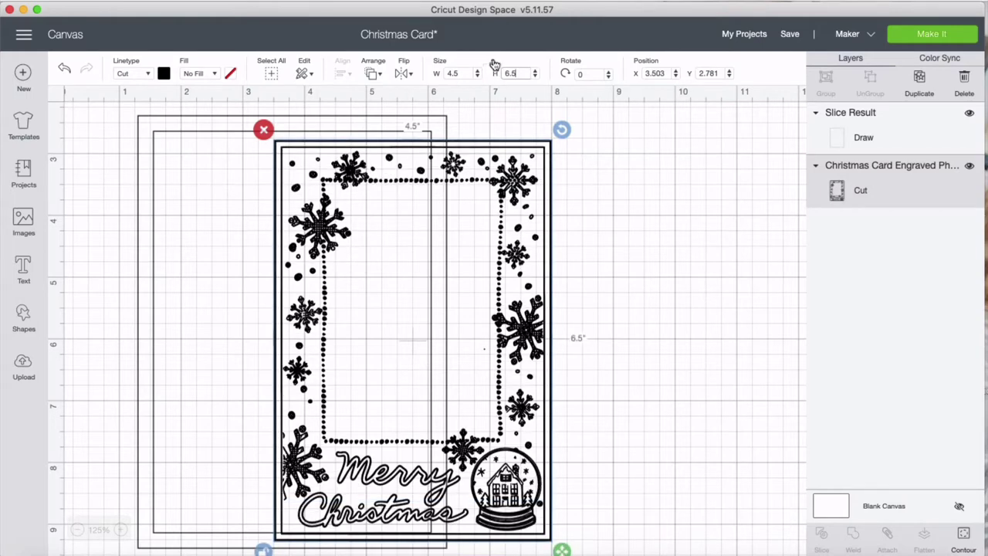
Step: Position the card design inside the frame's inner outline and set its linetype to Engrave
{"action": "left_click", "coordinate": [533, 307]}
{"action": "left_click_drag", "start_coordinate": [412, 337], "coordinate": [291, 334]}
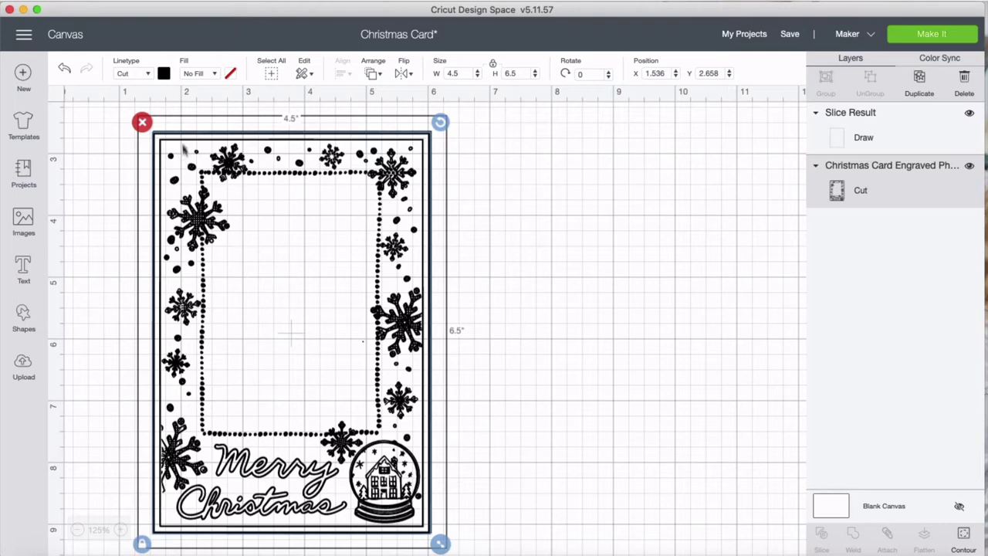
{"action": "left_click", "coordinate": [147, 74]}
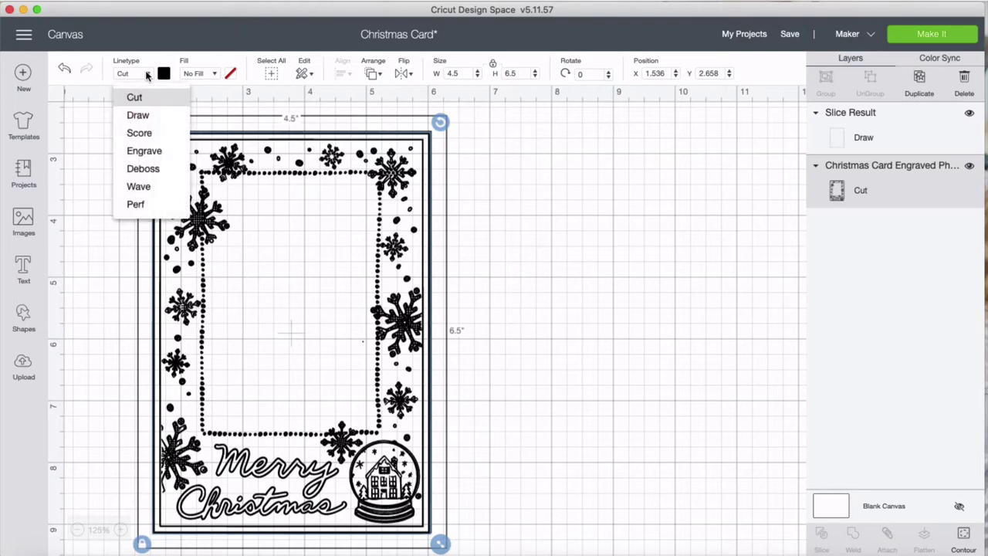
{"action": "left_click", "coordinate": [147, 151]}
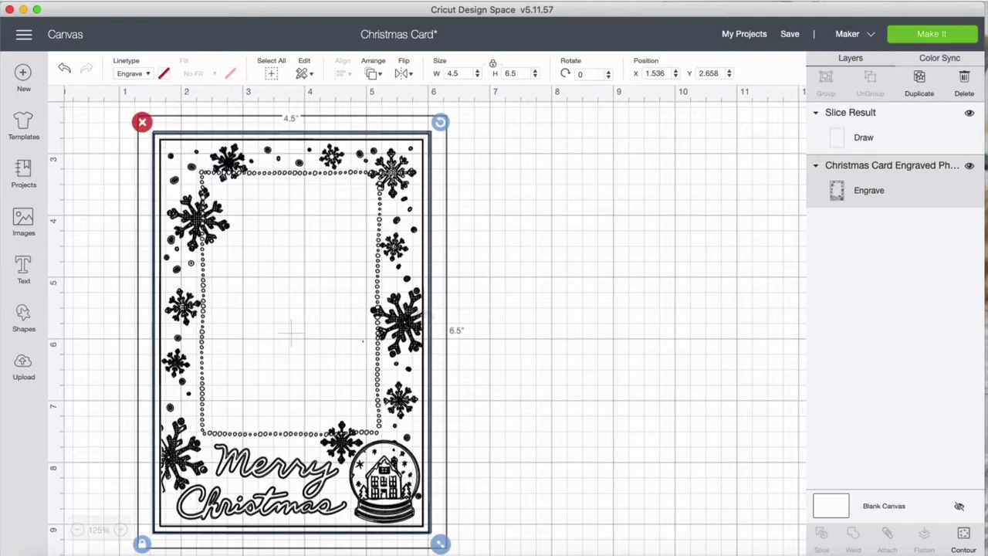
{"action": "left_click", "coordinate": [523, 254]}
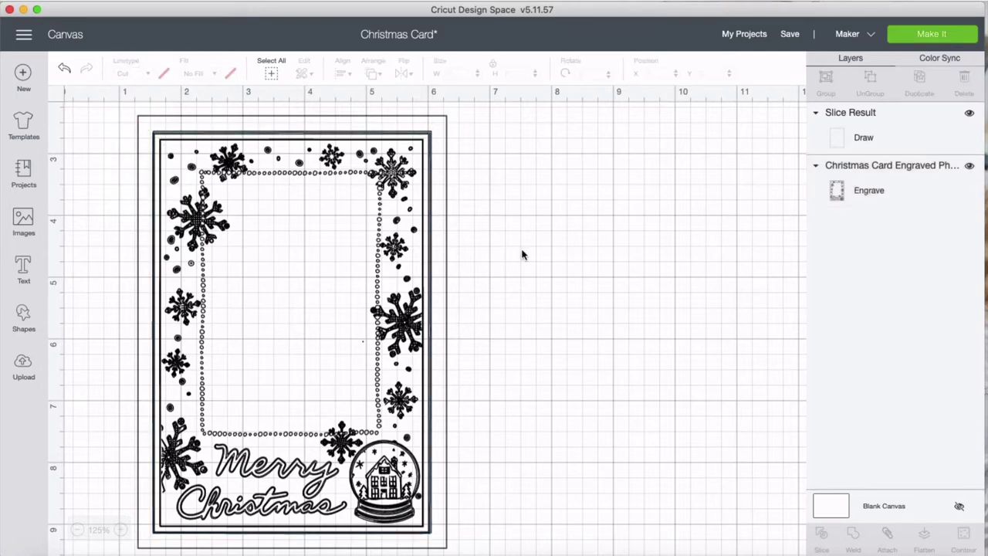
Step: Center the engraved card design and the drawn frame on each other and attach the two layers
{"action": "left_click", "coordinate": [840, 147]}
{"action": "left_click", "coordinate": [852, 193], "text": "shift"}
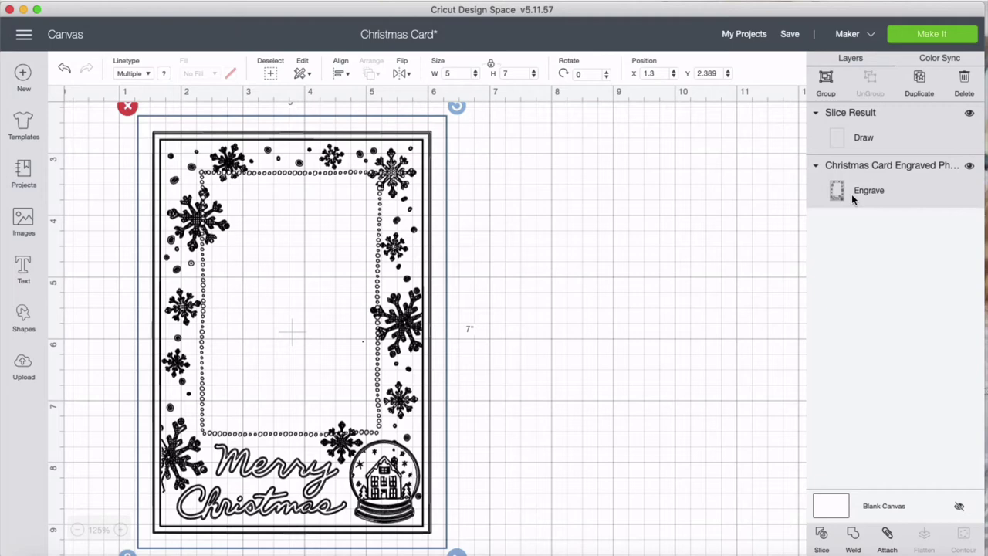
{"action": "left_click", "coordinate": [339, 71]}
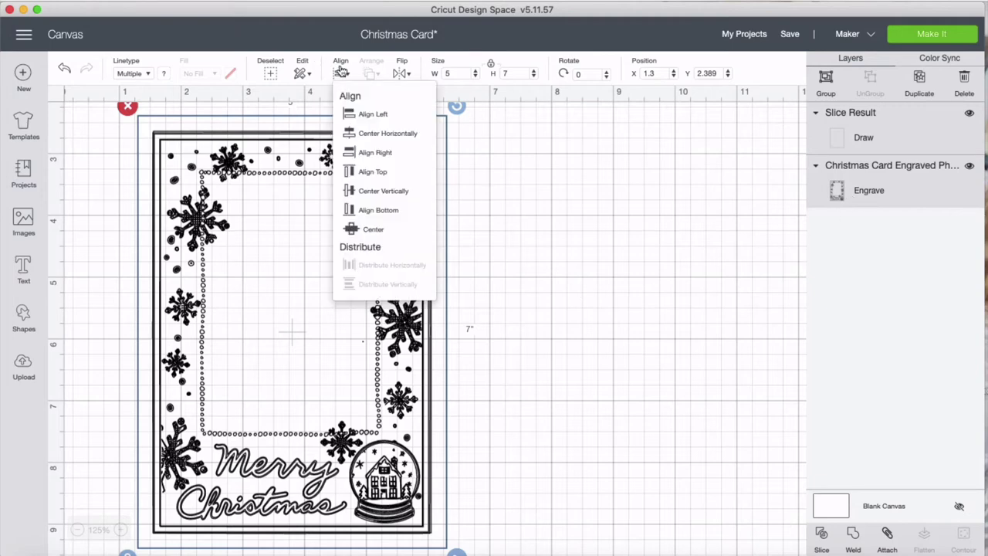
{"action": "left_click", "coordinate": [372, 229]}
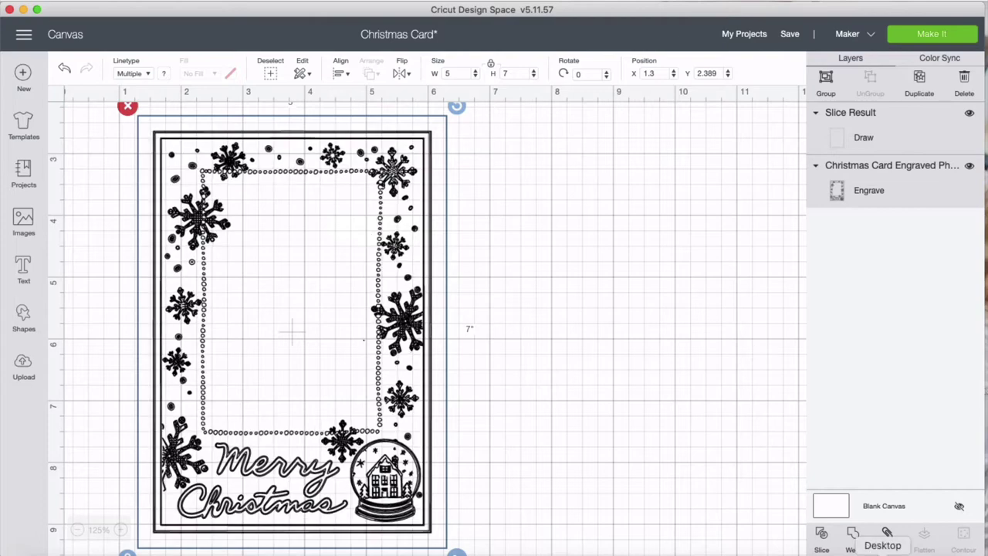
{"action": "left_click", "coordinate": [888, 533]}
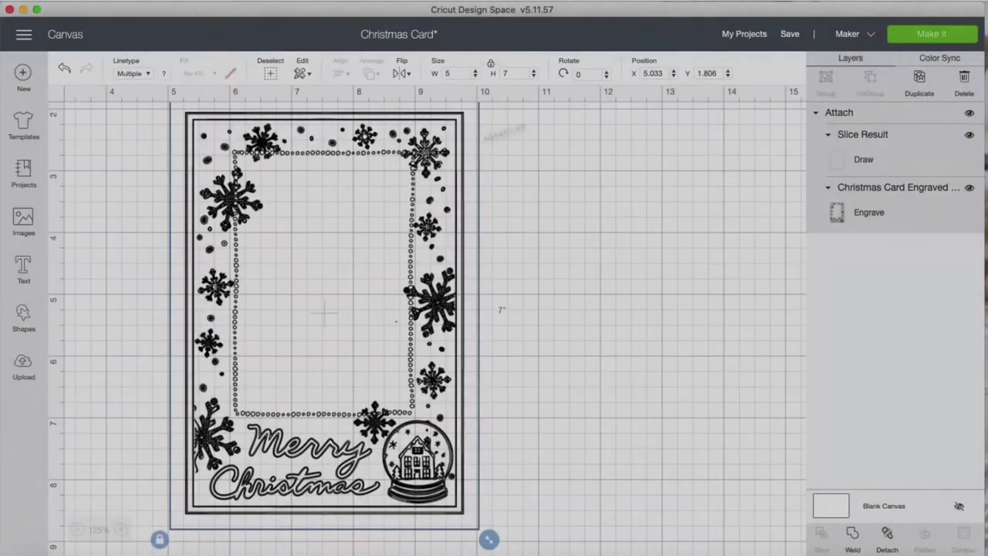
Step: Insert the previously uploaded christmas photo card image of the family onto the canvas
{"action": "left_click", "coordinate": [22, 367]}
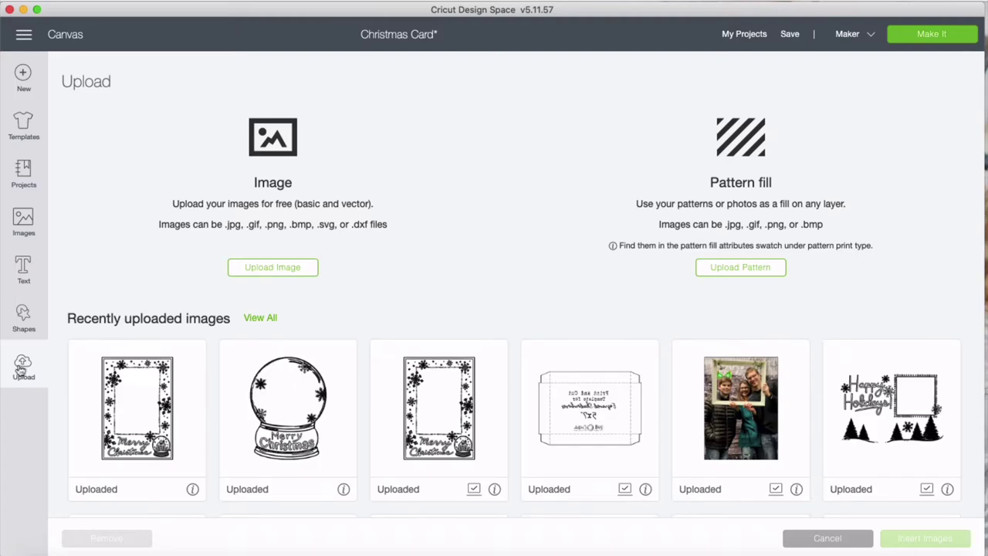
{"action": "left_click", "coordinate": [753, 410]}
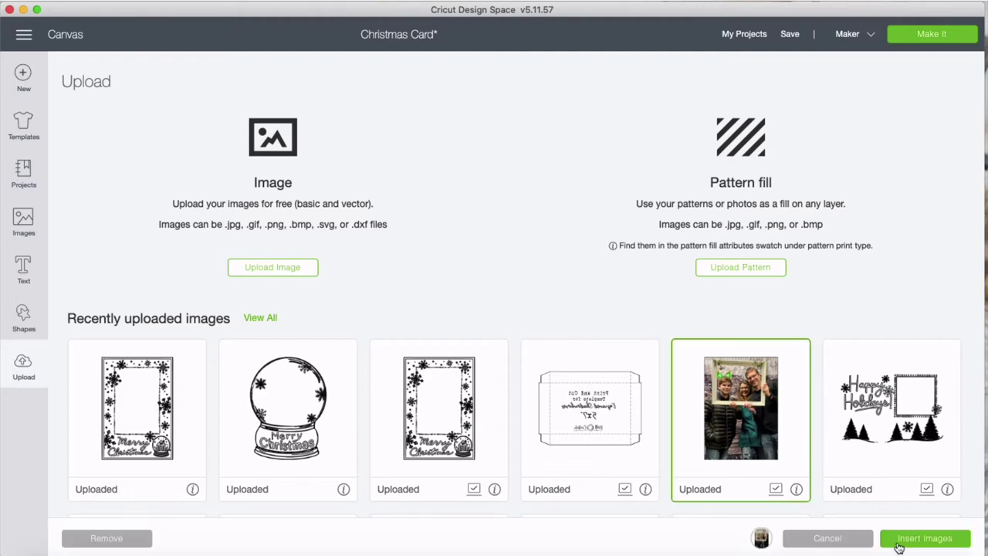
{"action": "left_click", "coordinate": [898, 540]}
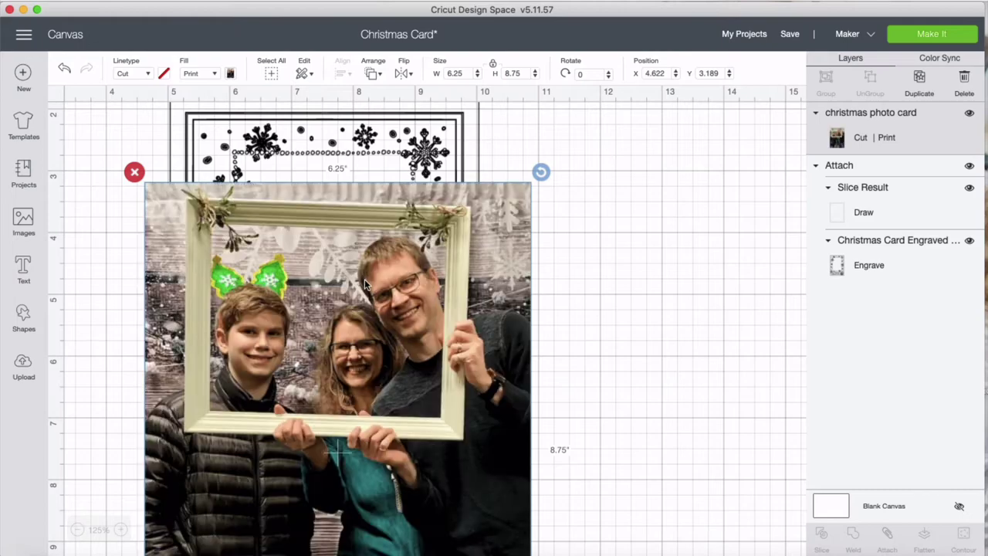
Step: Scale the family photo down proportionally to about 3.23 by 4.53 inches and place it over the card's dotted photo opening
{"action": "left_click_drag", "start_coordinate": [364, 279], "coordinate": [464, 252]}
{"action": "scroll", "coordinate": [464, 252], "scroll_direction": "down", "scroll_amount": 5}
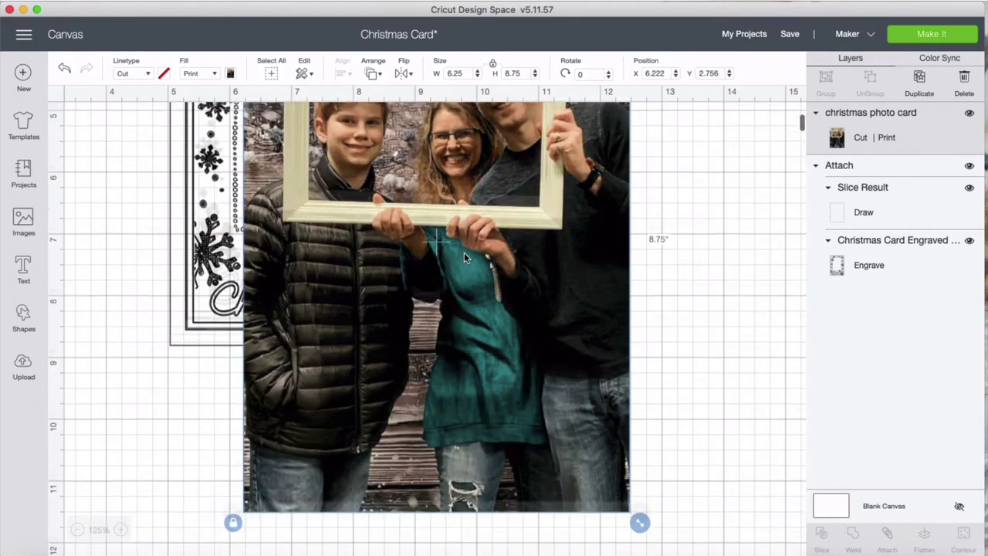
{"action": "left_click_drag", "start_coordinate": [639, 507], "coordinate": [454, 247]}
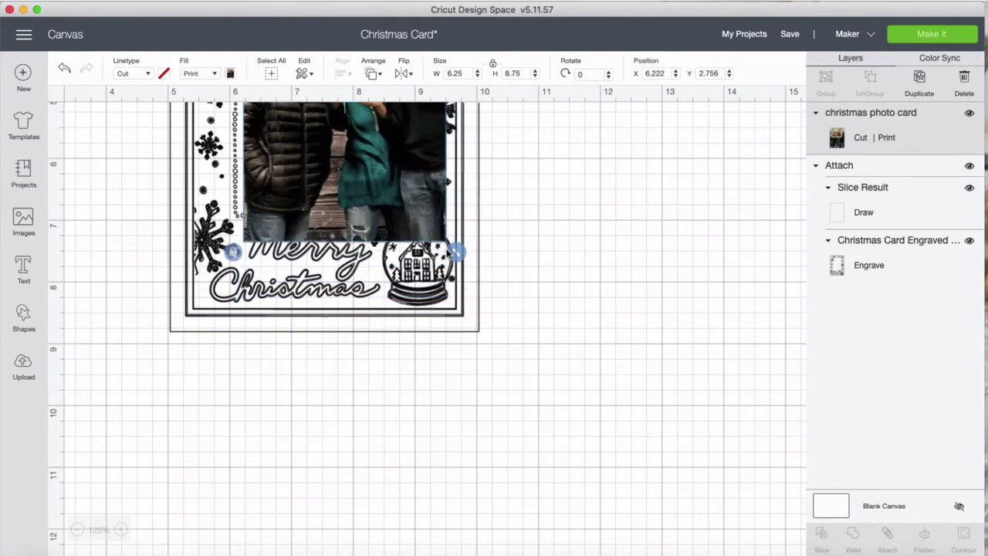
{"action": "scroll", "coordinate": [443, 246], "scroll_direction": "up", "scroll_amount": 5}
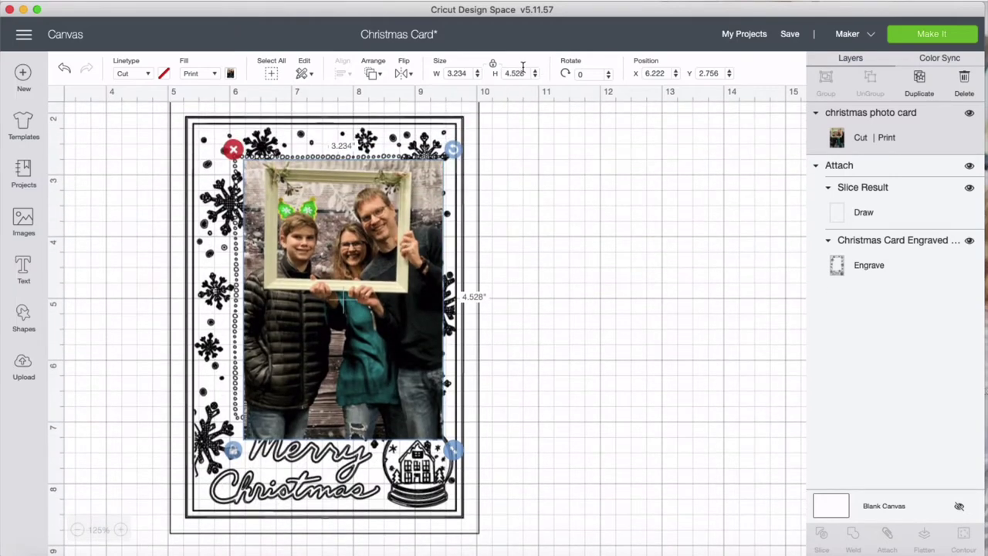
{"action": "left_click_drag", "start_coordinate": [380, 246], "coordinate": [375, 248]}
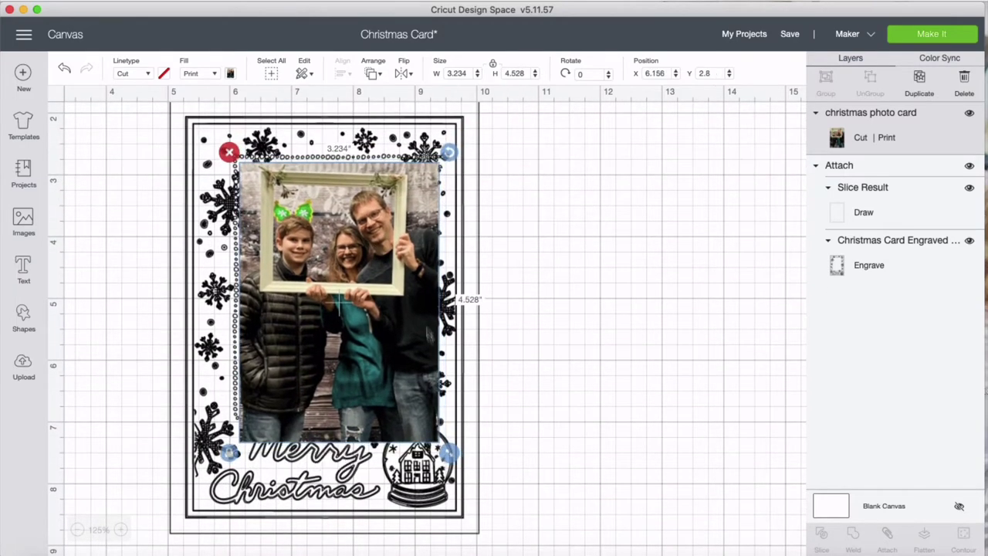
Step: Shrink and stretch the family photo to about 2.74 by 3.97 inches and position it inside the card's dotted photo opening
{"action": "left_click_drag", "start_coordinate": [448, 454], "coordinate": [407, 414]}
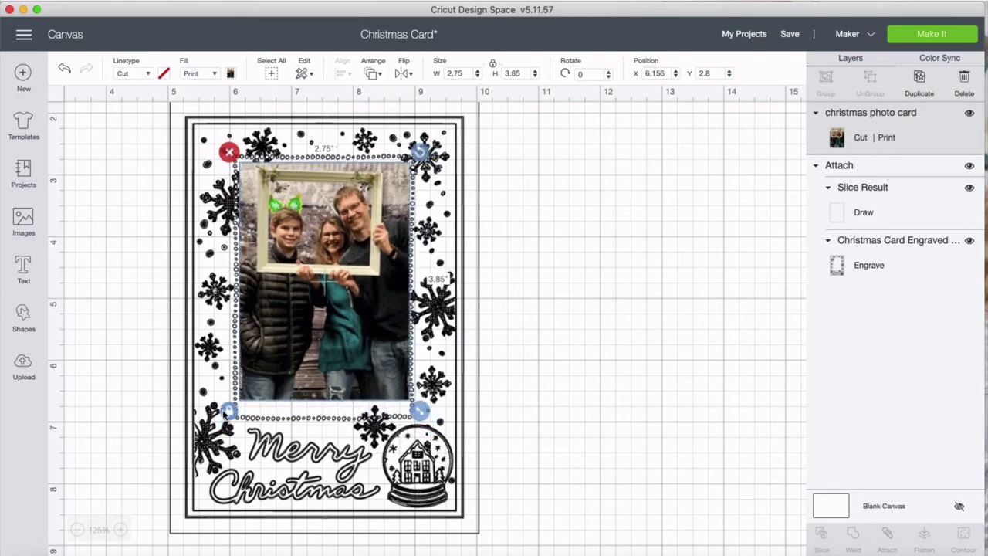
{"action": "left_click_drag", "start_coordinate": [415, 412], "coordinate": [416, 418]}
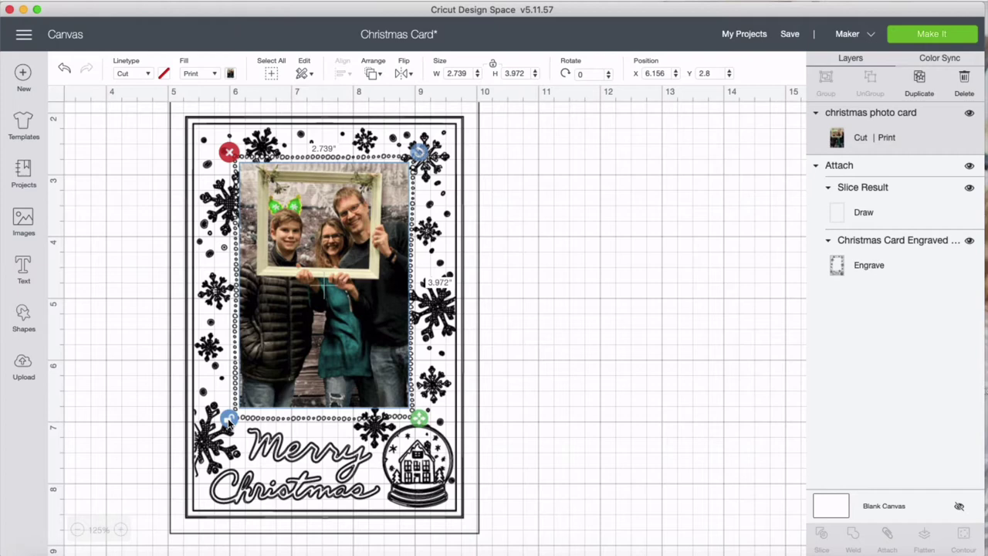
{"action": "left_click", "coordinate": [228, 421]}
{"action": "left_click_drag", "start_coordinate": [341, 339], "coordinate": [344, 345]}
Step: Hide the attached card design and place the white rectangular frame, about 2.61 by 3.78 inches, over the family photo
{"action": "scroll", "coordinate": [479, 371], "scroll_direction": "right", "scroll_amount": 2}
{"action": "scroll", "coordinate": [480, 370], "scroll_direction": "down", "scroll_amount": 2}
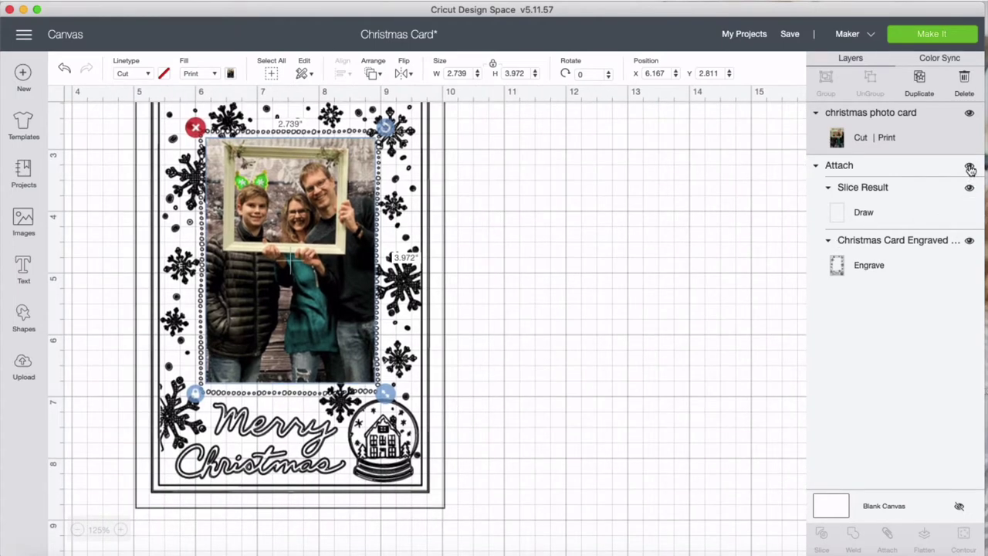
{"action": "left_click", "coordinate": [969, 167]}
{"action": "scroll", "coordinate": [617, 200], "scroll_direction": "up", "scroll_amount": 1}
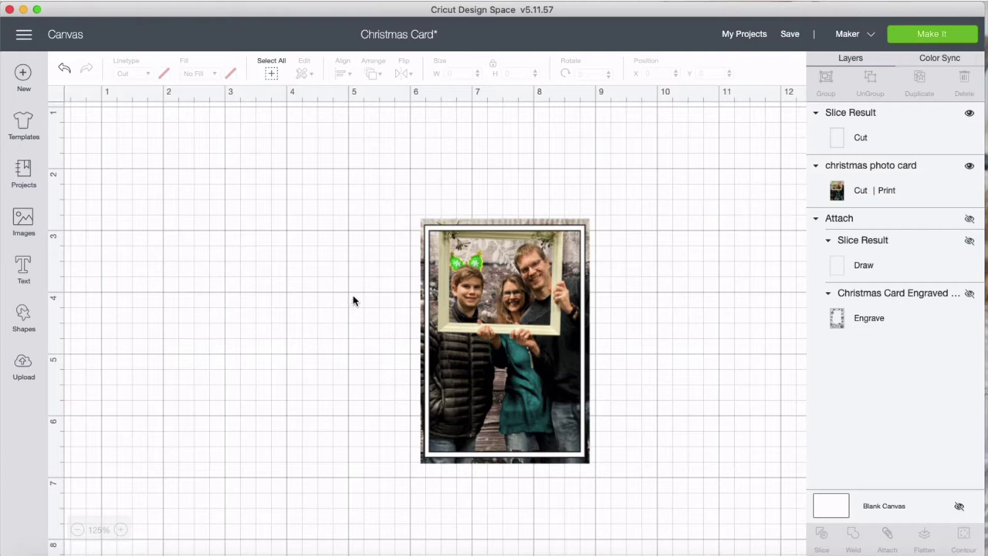
{"action": "left_click_drag", "start_coordinate": [424, 257], "coordinate": [238, 205]}
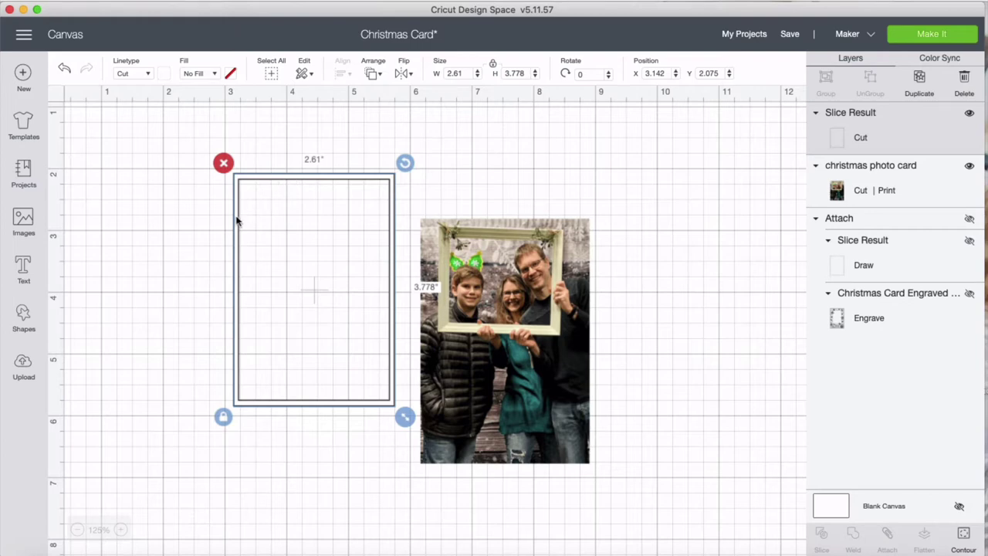
{"action": "left_click_drag", "start_coordinate": [256, 227], "coordinate": [425, 271]}
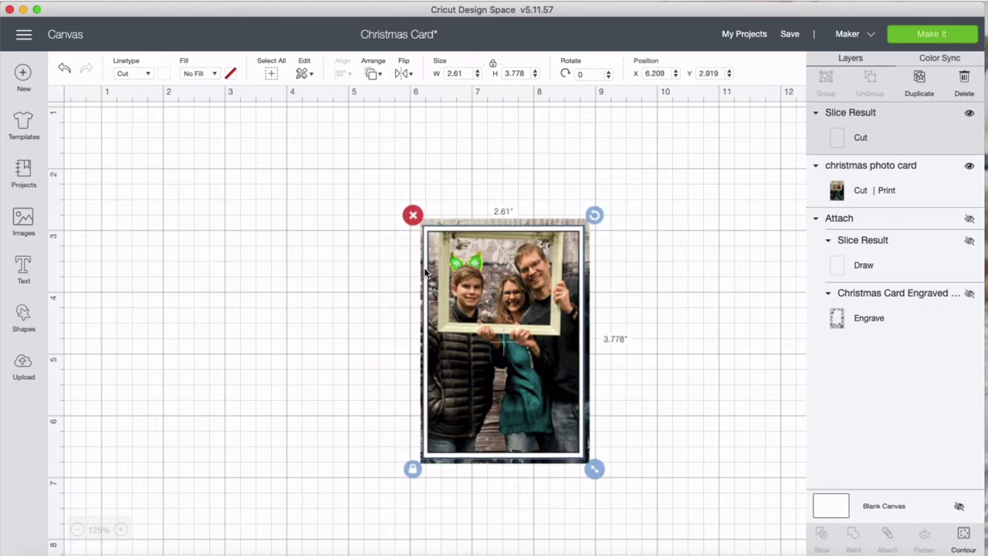
Step: Add a text reading "the" followed by the family's surname with apostrophe s, and move it beside the photo
{"action": "left_click", "coordinate": [24, 266]}
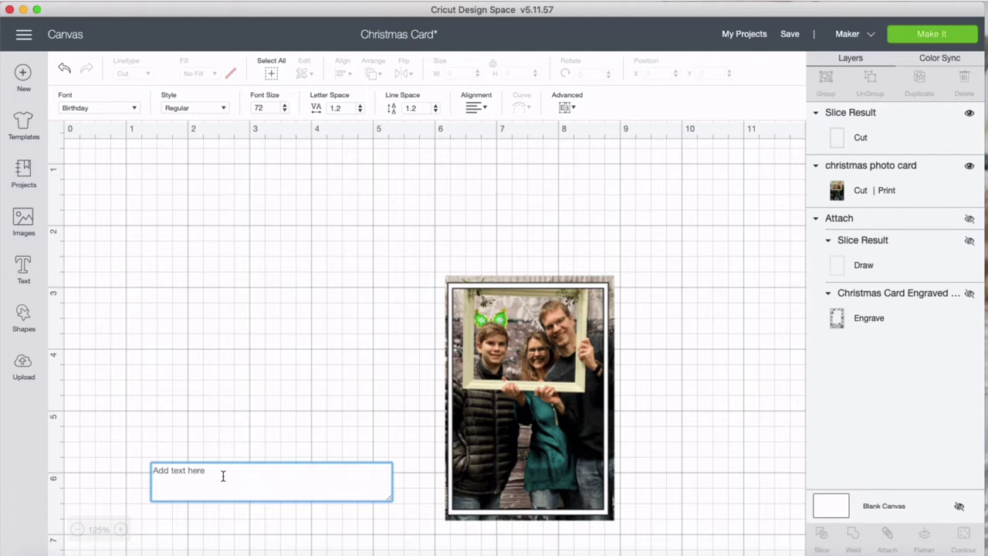
{"action": "type", "text": "the"}
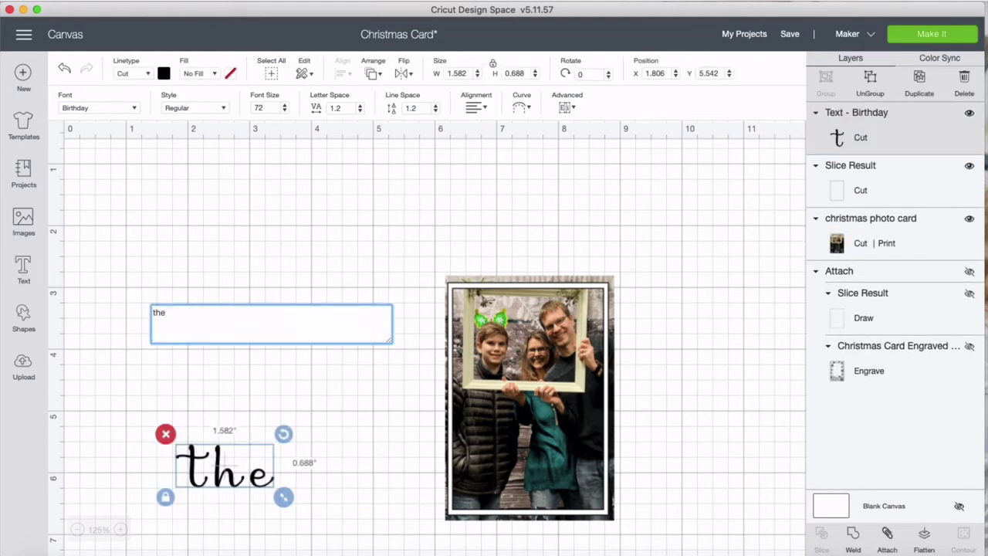
{"action": "type", "text": " Swift's"}
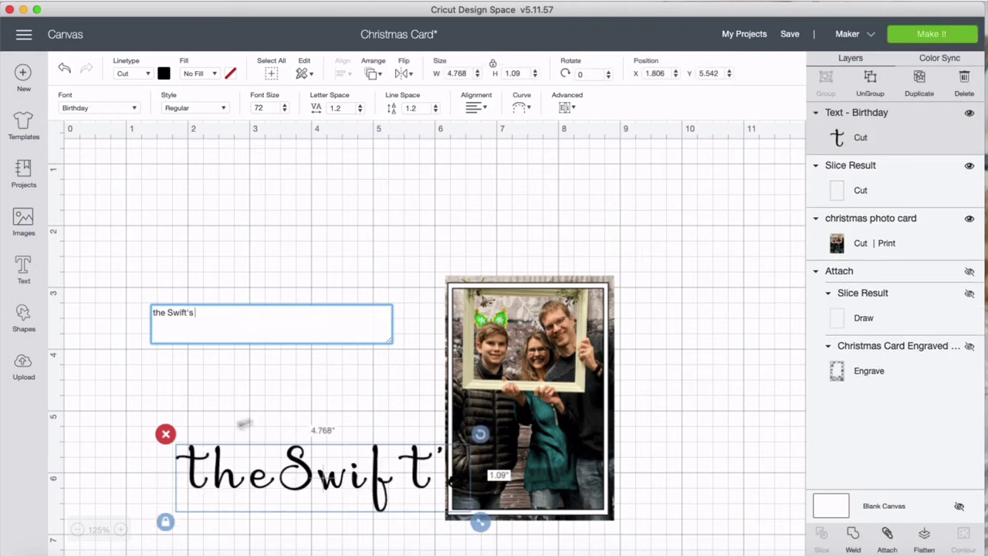
{"action": "left_click", "coordinate": [317, 486]}
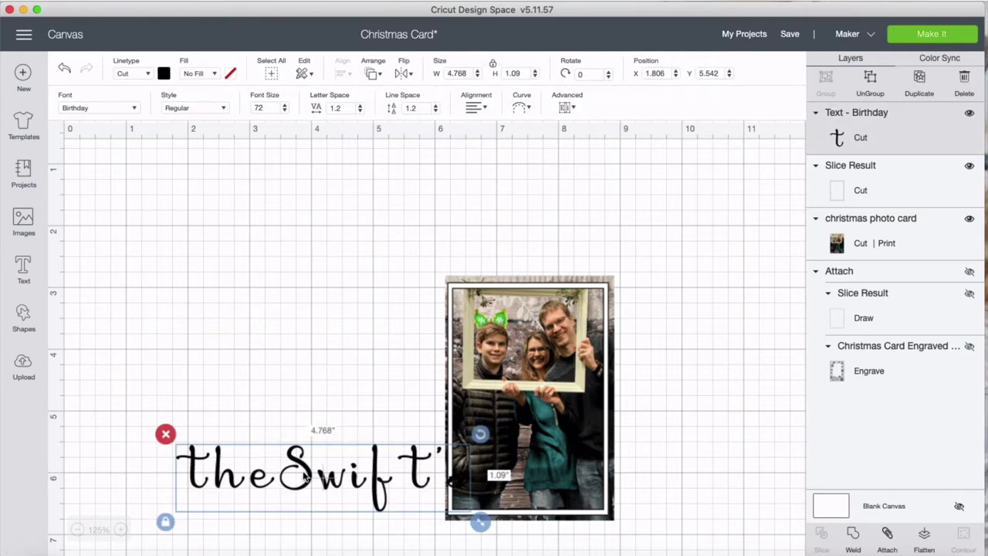
{"action": "left_click_drag", "start_coordinate": [305, 472], "coordinate": [234, 363]}
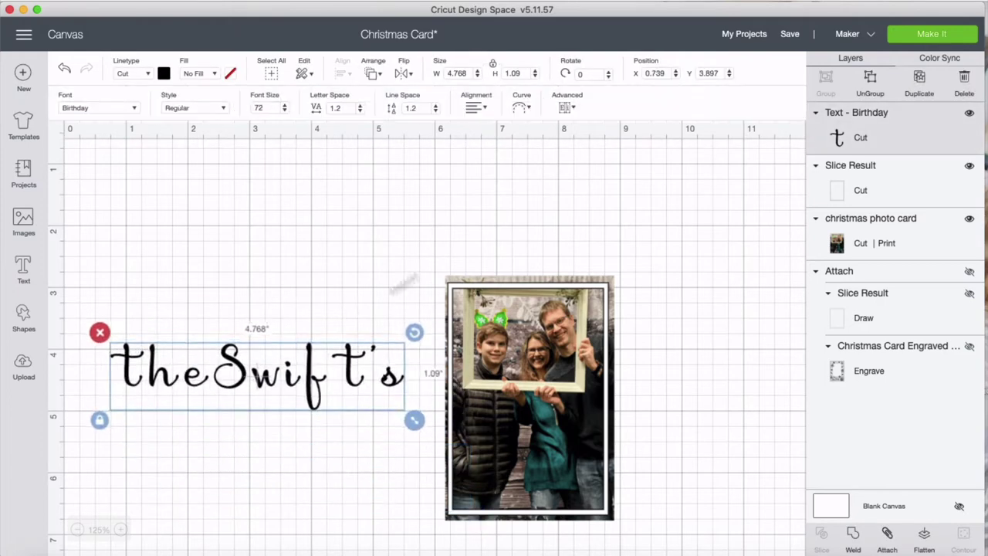
Step: Ungroup the text to letters and move the surname's final letters and apostrophe closer together
{"action": "left_click", "coordinate": [567, 108]}
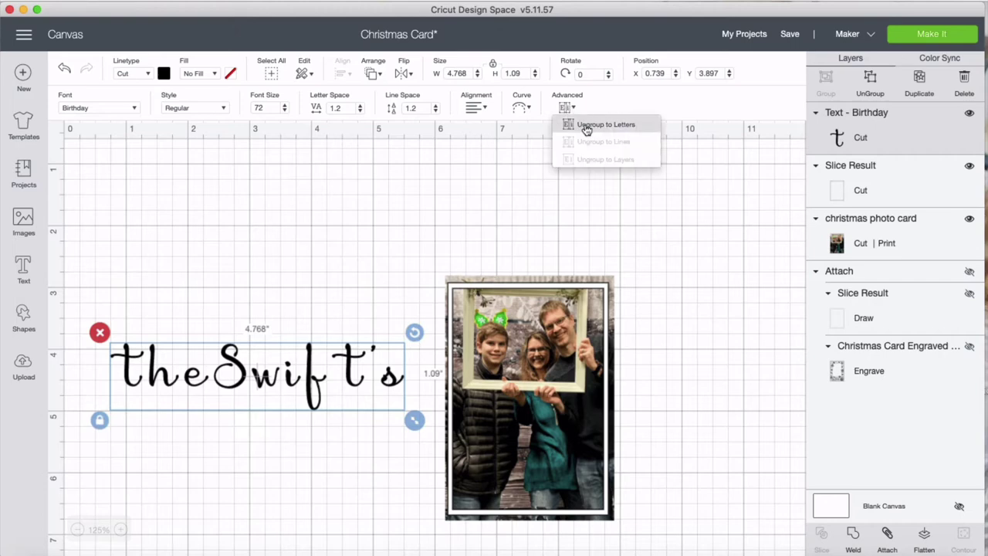
{"action": "left_click", "coordinate": [586, 129]}
{"action": "mouse_move", "coordinate": [351, 390]}
{"action": "left_mouse_down"}
{"action": "mouse_move", "coordinate": [332, 390]}
{"action": "mouse_move", "coordinate": [385, 388]}
{"action": "mouse_move", "coordinate": [353, 385]}
{"action": "left_mouse_up"}
{"action": "left_click", "coordinate": [373, 347]}
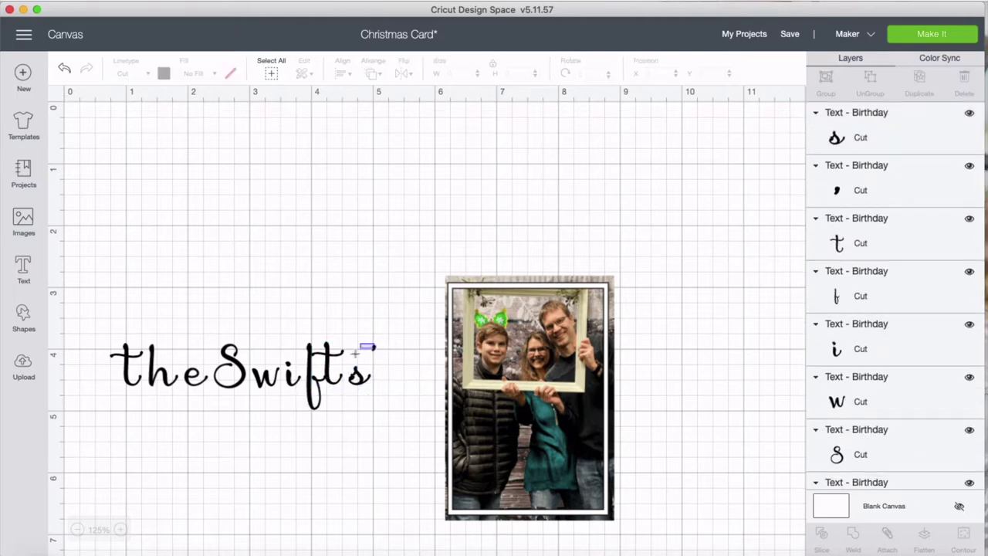
{"action": "left_click_drag", "start_coordinate": [374, 349], "coordinate": [346, 365]}
Step: Close the gaps between the surname's remaining letters and stretch its capital initial to about 0.51 by 1.03 inches beside the next letter
{"action": "left_click", "coordinate": [121, 529]}
{"action": "left_click", "coordinate": [121, 529]}
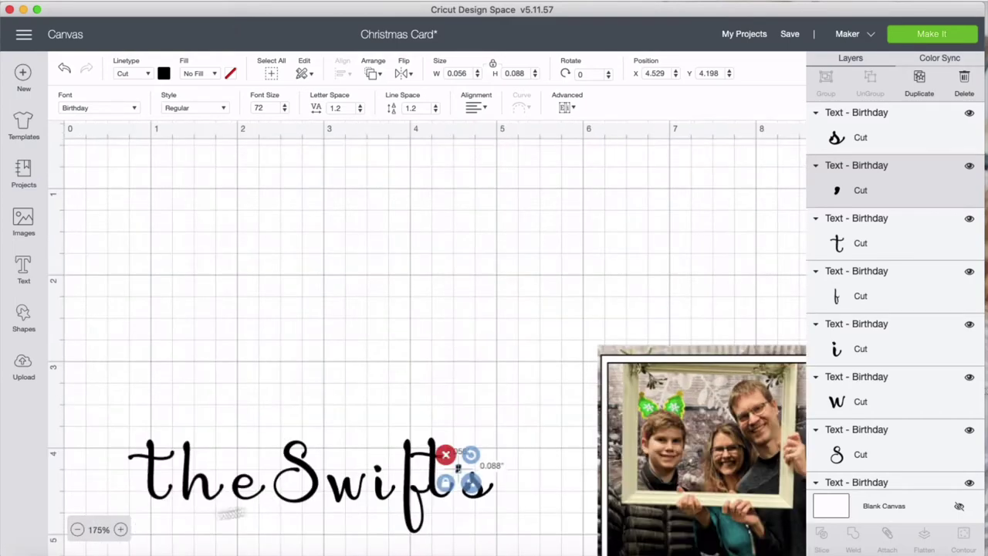
{"action": "scroll", "coordinate": [287, 507], "scroll_direction": "down", "scroll_amount": 3}
{"action": "scroll", "coordinate": [281, 516], "scroll_direction": "up", "scroll_amount": 2}
{"action": "scroll", "coordinate": [282, 516], "scroll_direction": "right", "scroll_amount": 3}
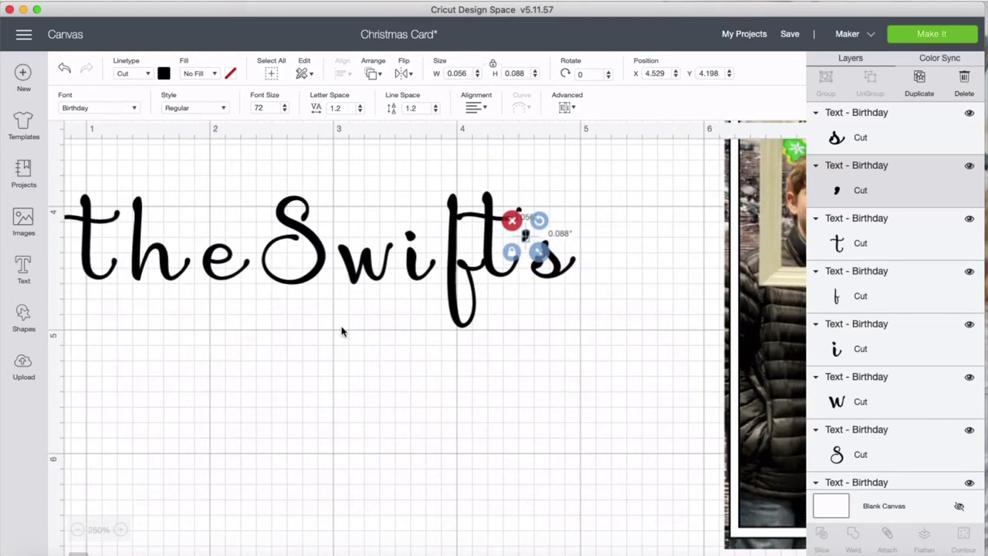
{"action": "left_click", "coordinate": [415, 278]}
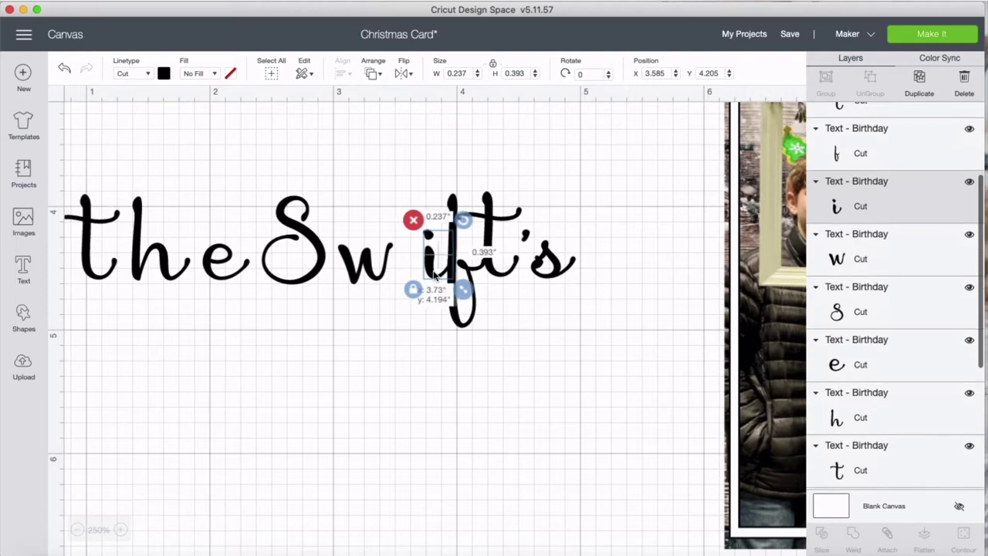
{"action": "left_click", "coordinate": [392, 282]}
{"action": "left_click_drag", "start_coordinate": [392, 282], "coordinate": [400, 283]}
{"action": "left_click", "coordinate": [304, 276]}
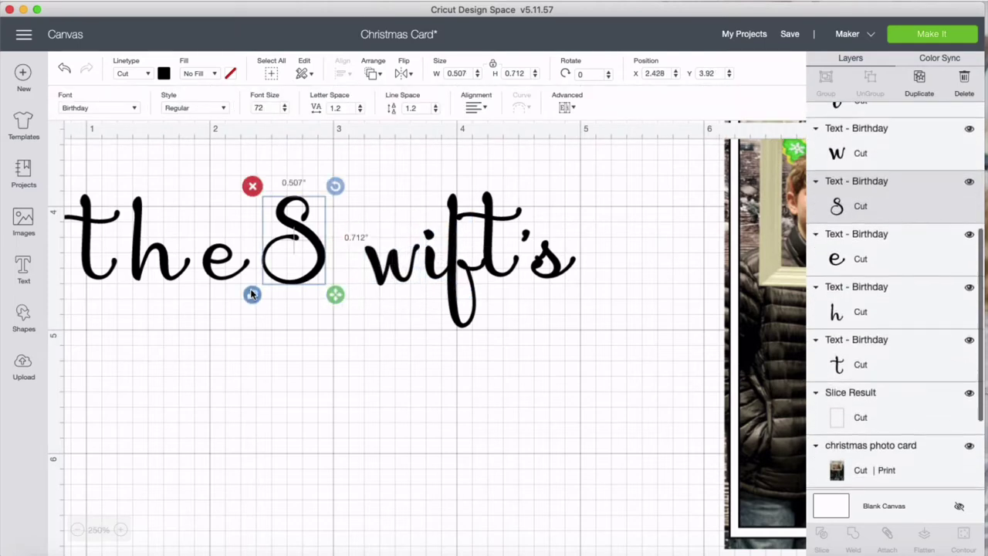
{"action": "left_click_drag", "start_coordinate": [336, 326], "coordinate": [348, 278]}
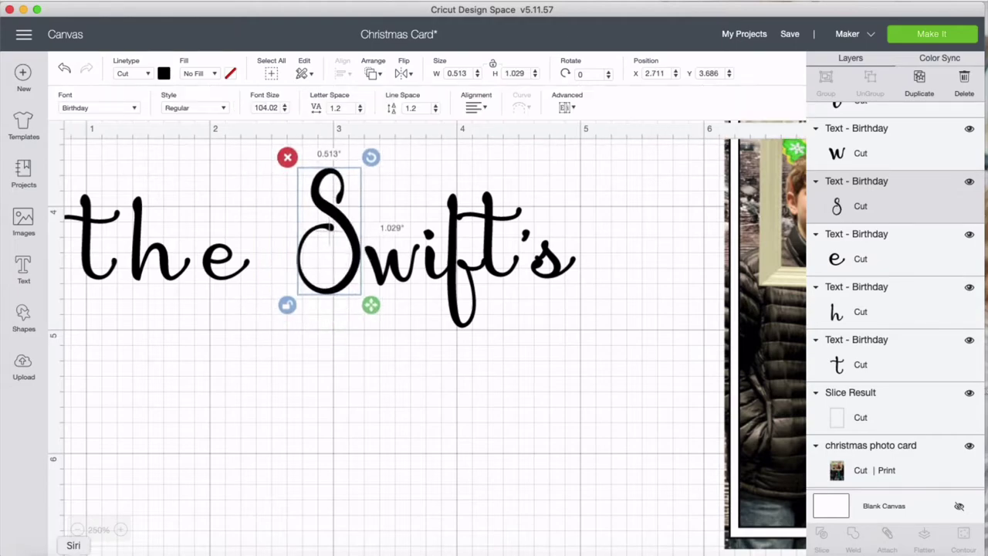
Step: Weld all letters of the surname, including the apostrophe and final s but not the word "the", into one shape
{"action": "left_click", "coordinate": [77, 529]}
{"action": "left_click", "coordinate": [77, 530]}
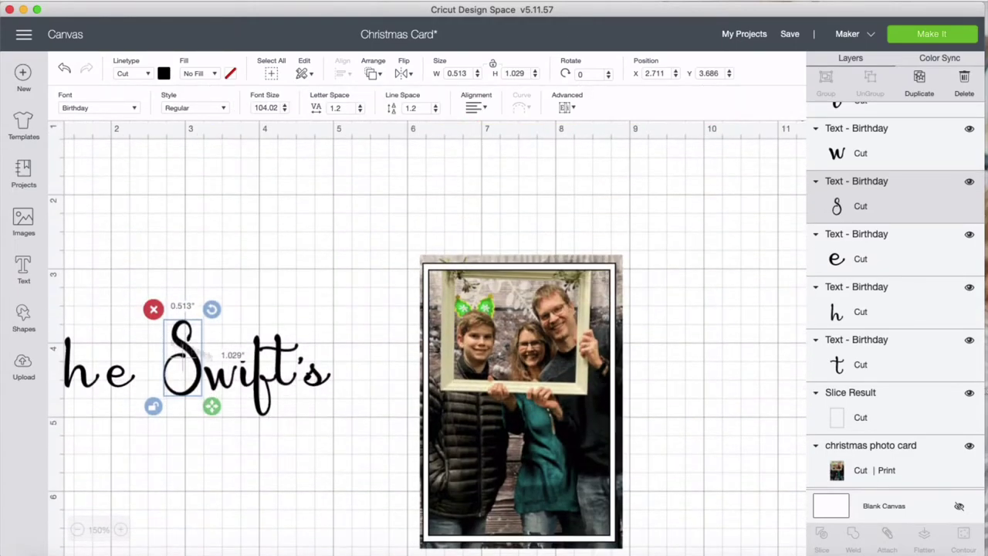
{"action": "left_click", "coordinate": [141, 278]}
{"action": "left_click_drag", "start_coordinate": [123, 272], "coordinate": [346, 479]}
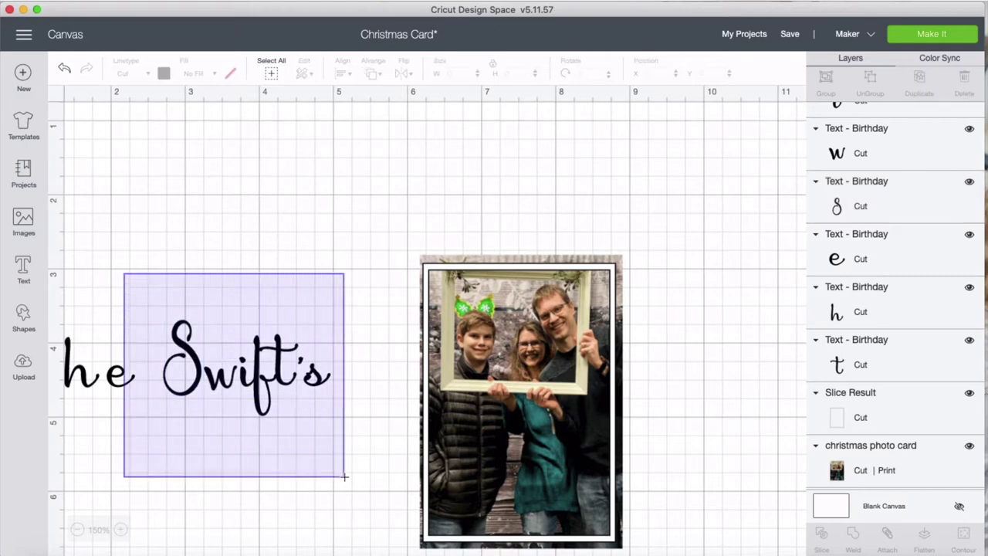
{"action": "left_click", "coordinate": [148, 273]}
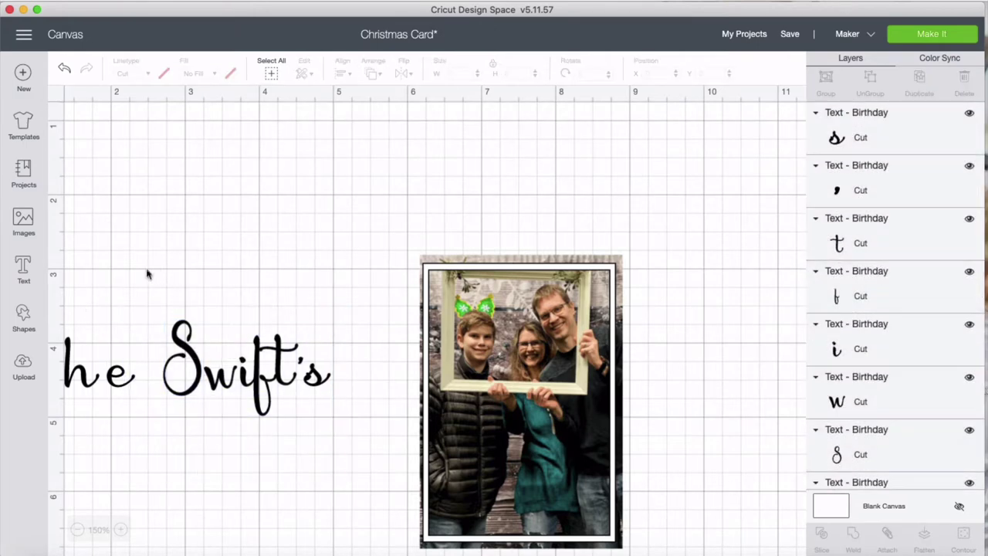
{"action": "left_click_drag", "start_coordinate": [147, 287], "coordinate": [349, 494]}
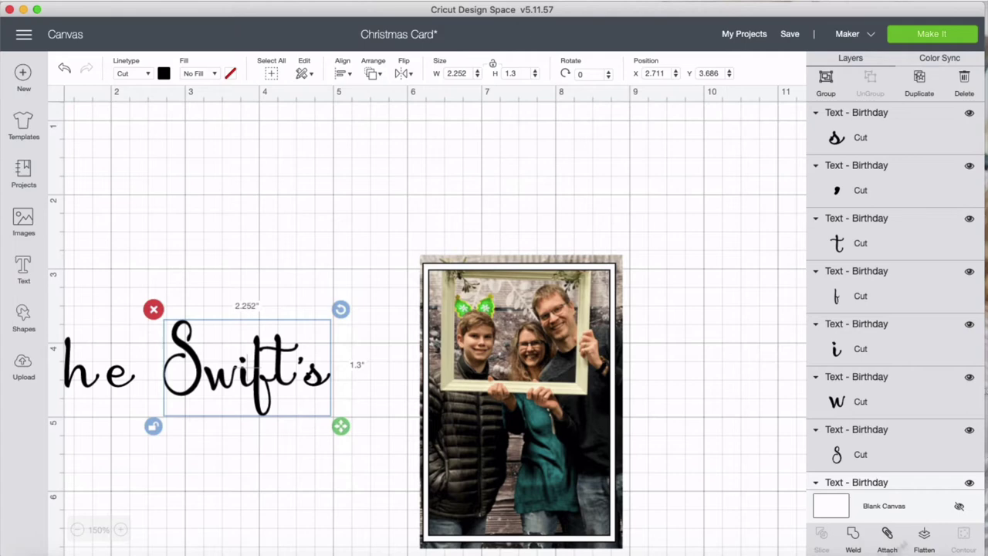
{"action": "left_click", "coordinate": [853, 535]}
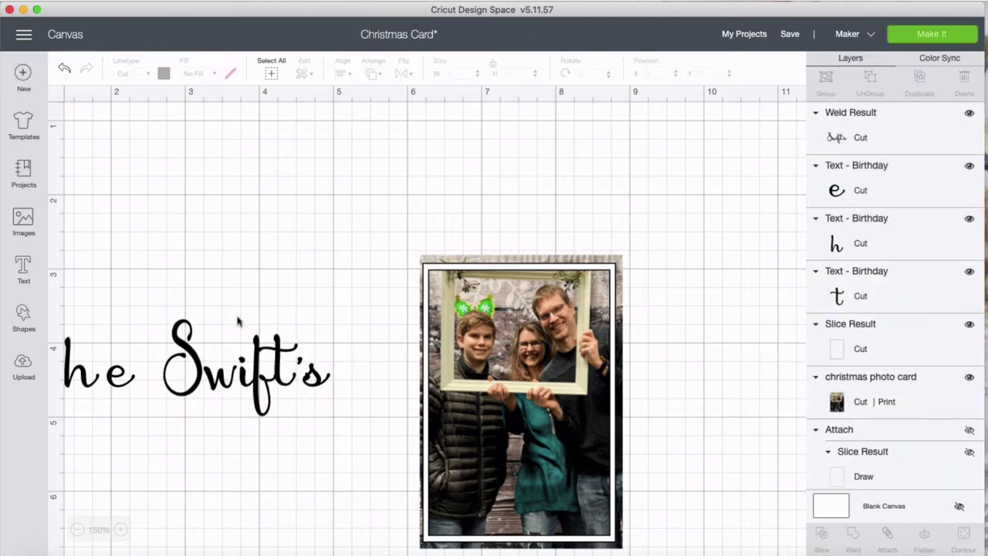
Step: Change the material color of the welded surname to white
{"action": "left_click", "coordinate": [261, 381]}
{"action": "left_click", "coordinate": [163, 73]}
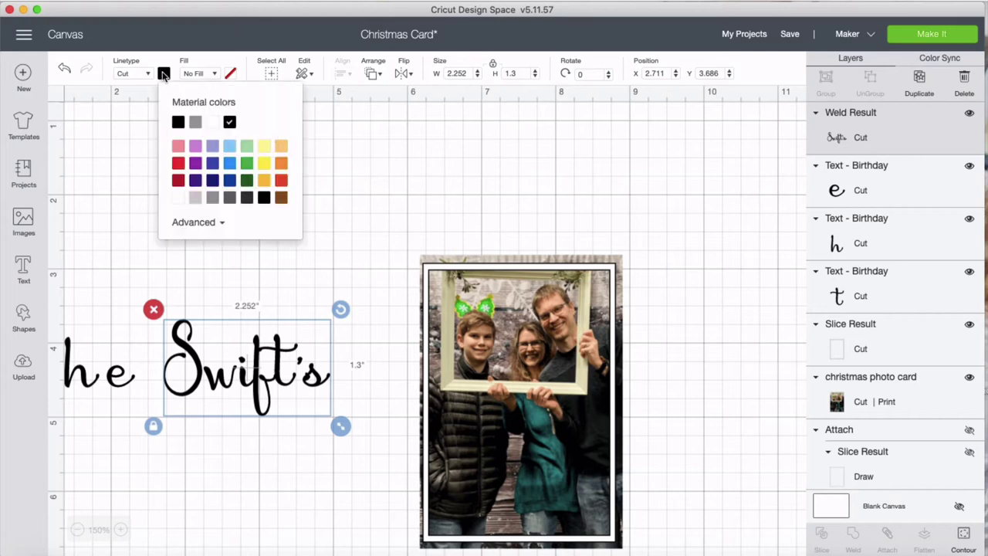
{"action": "left_click", "coordinate": [213, 123]}
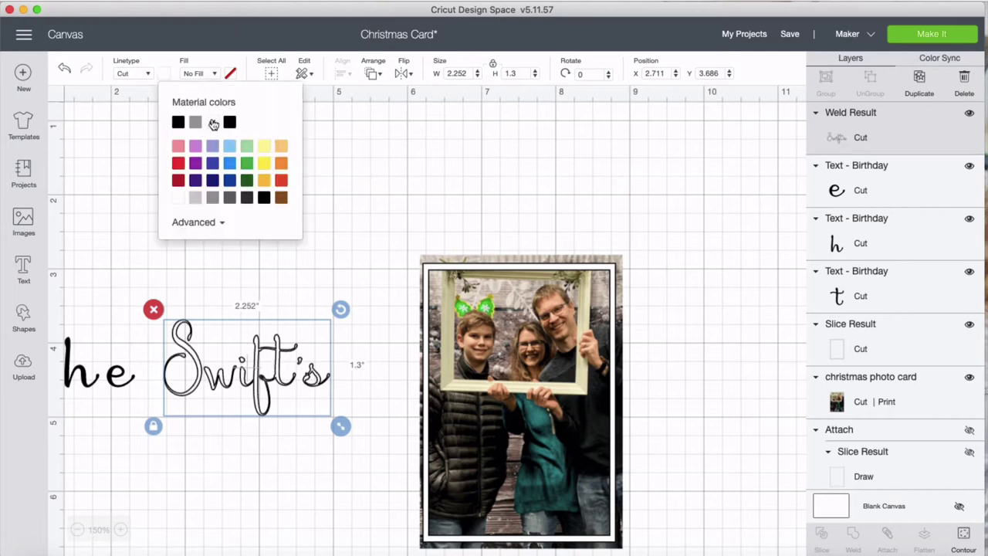
Step: Scale the white surname down proportionally to about 1.8 by 1.04 inches and place it over the lower part of the family photo
{"action": "left_click_drag", "start_coordinate": [340, 425], "coordinate": [307, 406]}
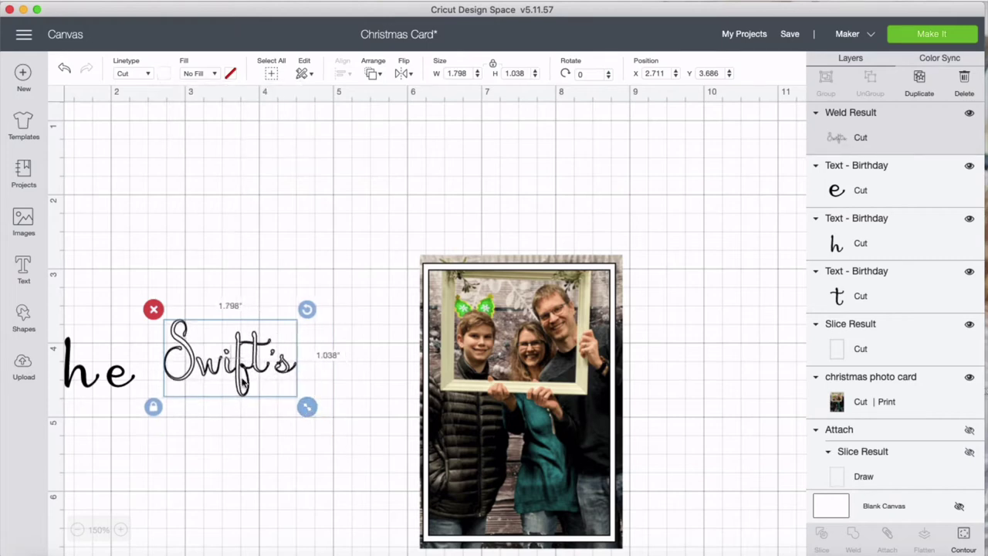
{"action": "left_click_drag", "start_coordinate": [241, 381], "coordinate": [528, 472]}
{"action": "scroll", "coordinate": [528, 472], "scroll_direction": "right", "scroll_amount": 3}
{"action": "scroll", "coordinate": [527, 472], "scroll_direction": "down", "scroll_amount": 2}
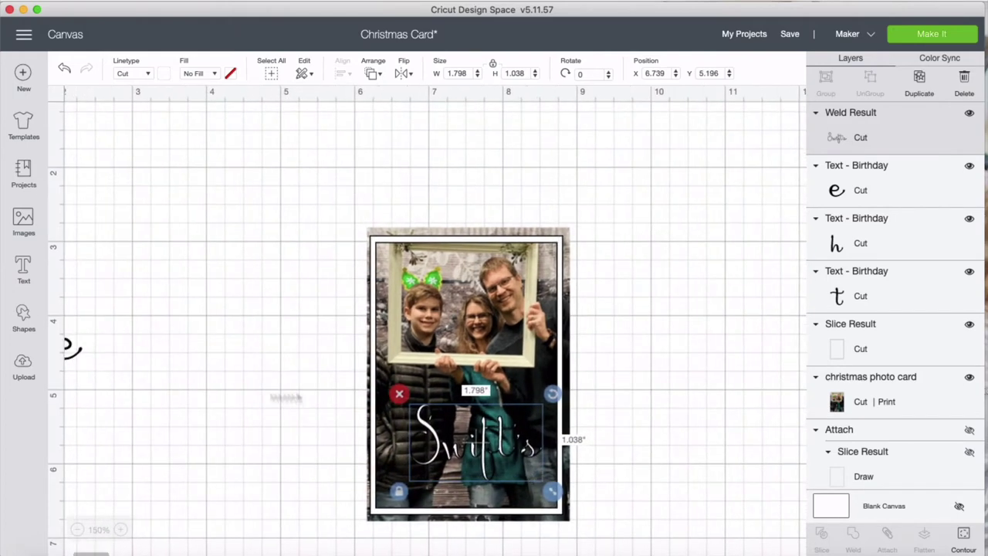
{"action": "left_click_drag", "start_coordinate": [318, 199], "coordinate": [368, 159]}
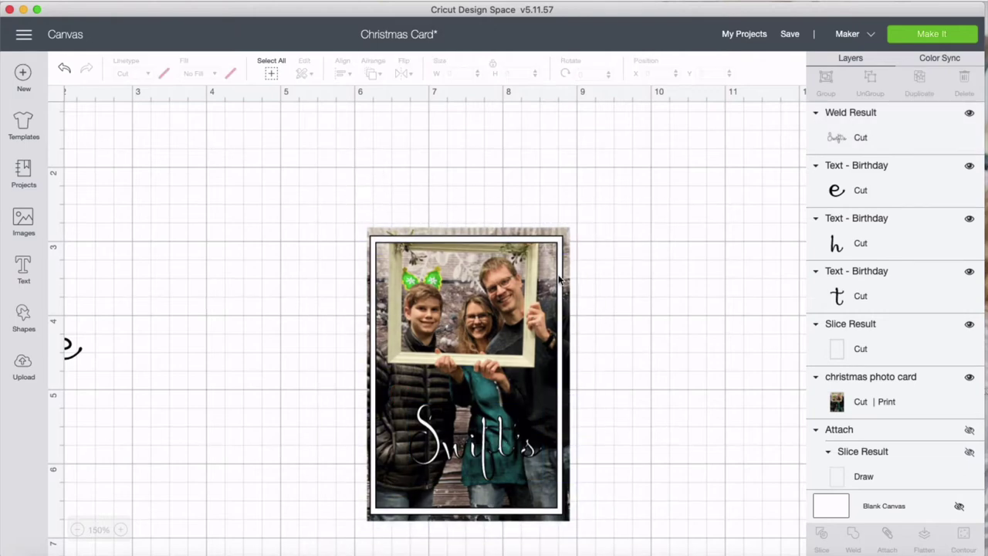
Step: Center the white frame and the family photo on each other and shift the surname slightly toward the frame's lower right corner
{"action": "left_click", "coordinate": [845, 340]}
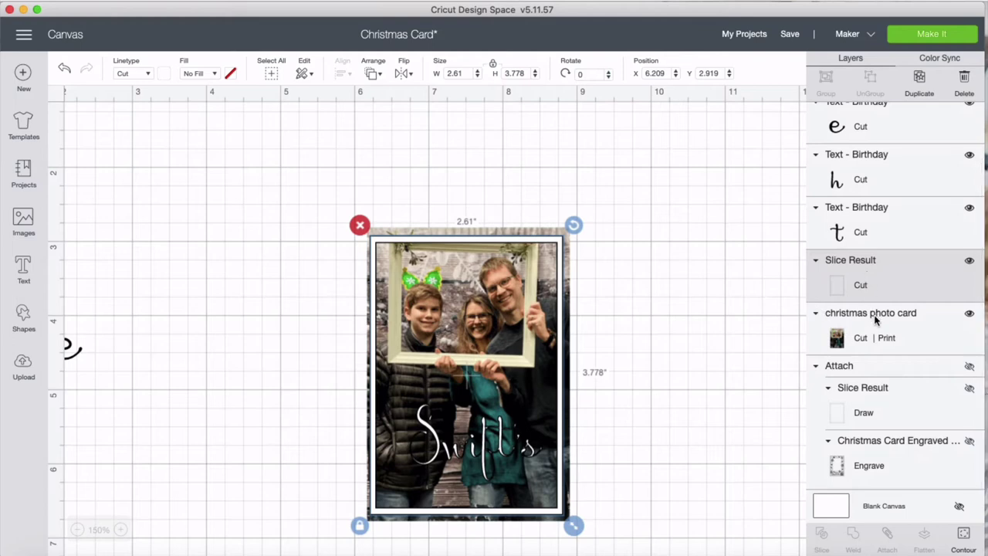
{"action": "left_click", "coordinate": [875, 320], "text": "shift"}
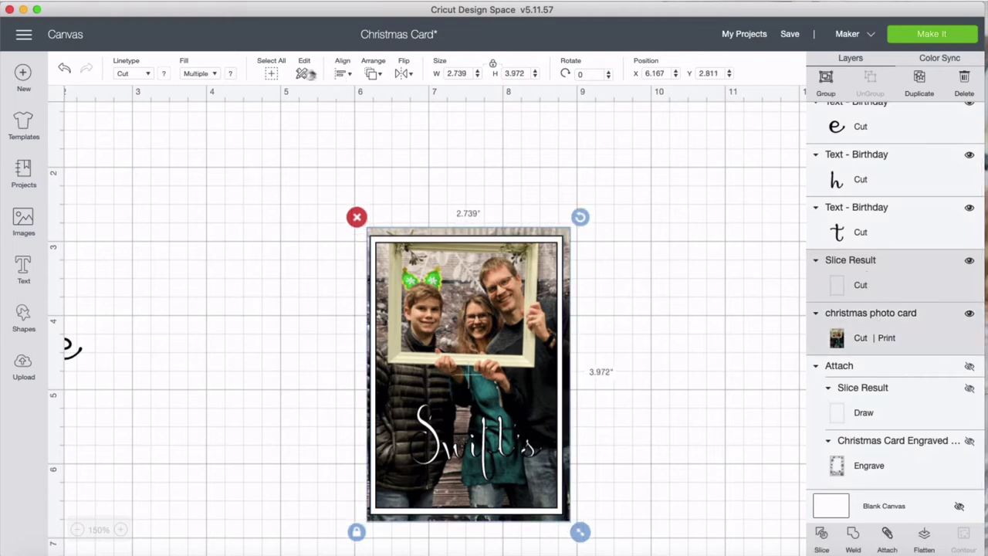
{"action": "left_click", "coordinate": [345, 73]}
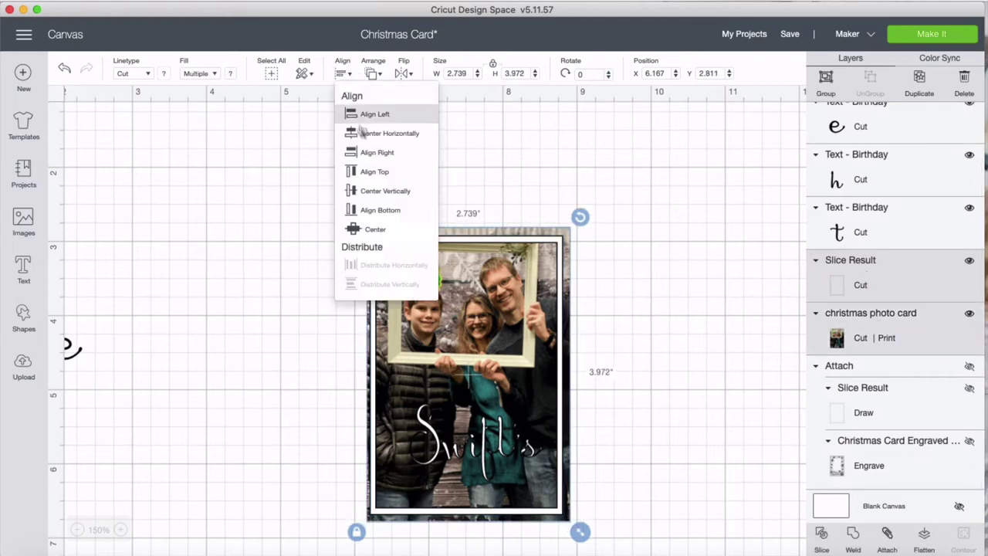
{"action": "left_click", "coordinate": [375, 227]}
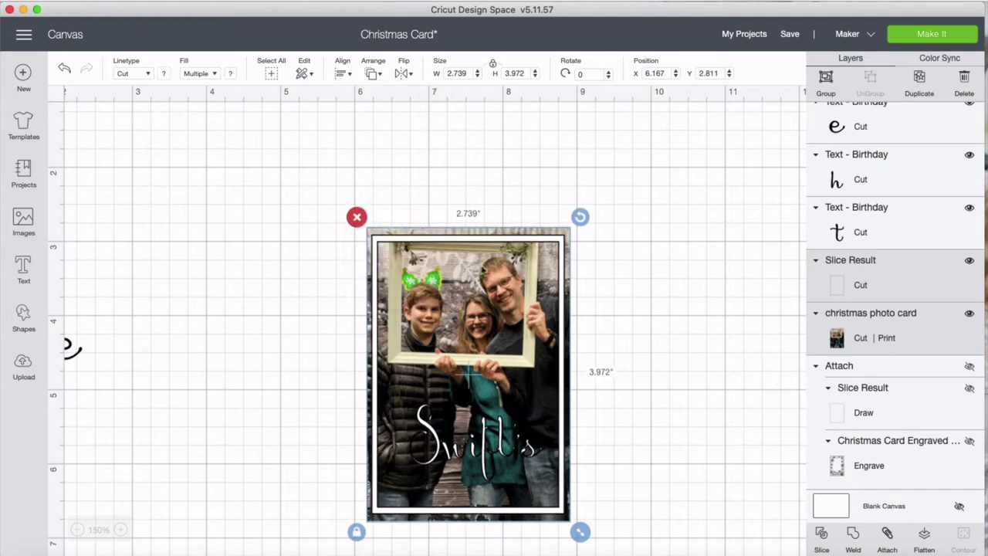
{"action": "left_click_drag", "start_coordinate": [498, 458], "coordinate": [505, 469]}
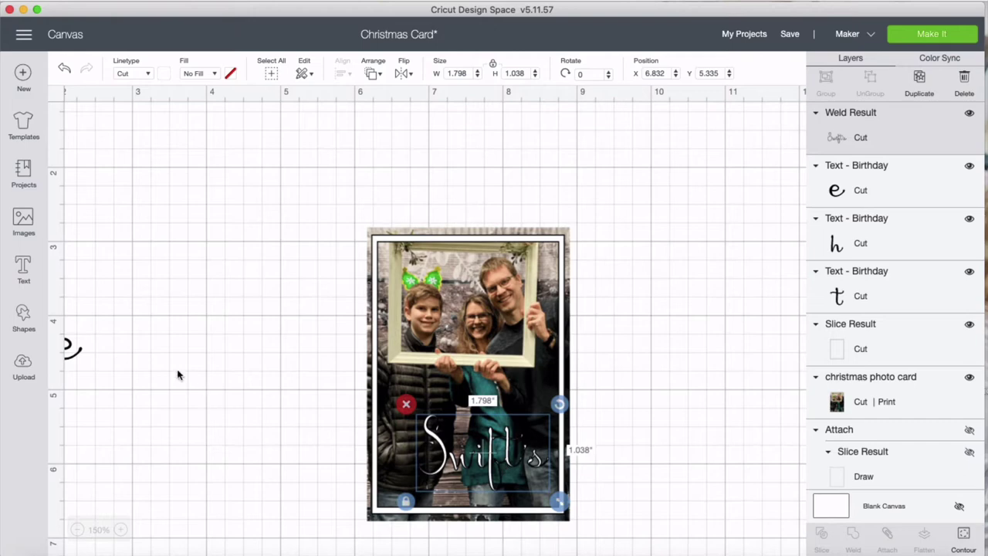
Step: Flatten the family photo, white frame and welded surname into one printable image
{"action": "scroll", "coordinate": [287, 191], "scroll_direction": "right", "scroll_amount": 2}
{"action": "scroll", "coordinate": [287, 191], "scroll_direction": "right", "scroll_amount": 3}
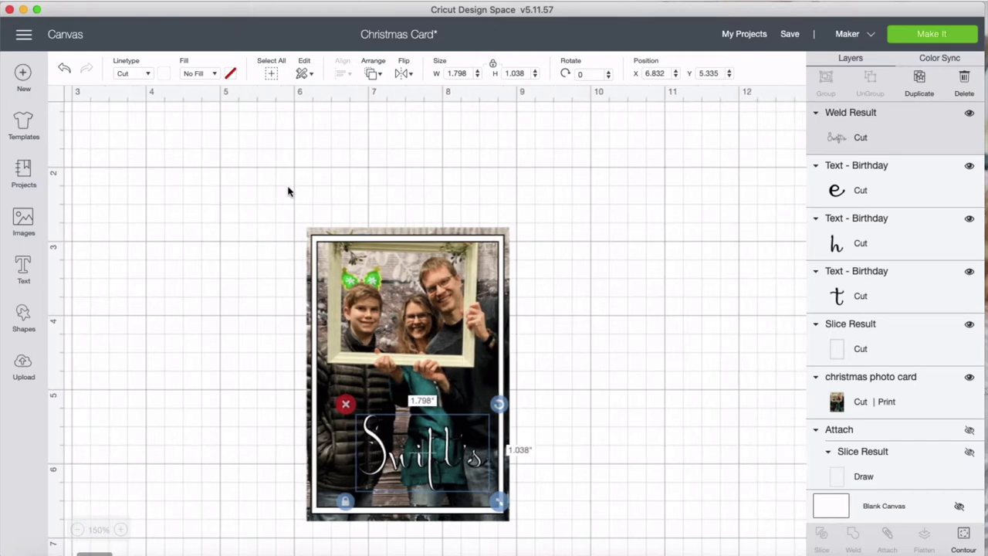
{"action": "left_click_drag", "start_coordinate": [253, 199], "coordinate": [550, 543]}
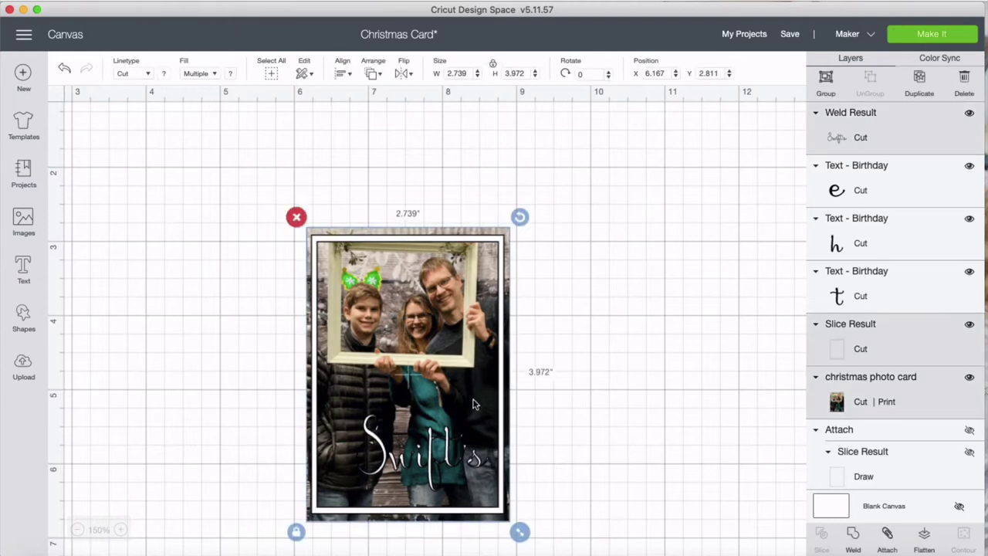
{"action": "scroll", "coordinate": [473, 403], "scroll_direction": "down", "scroll_amount": 3}
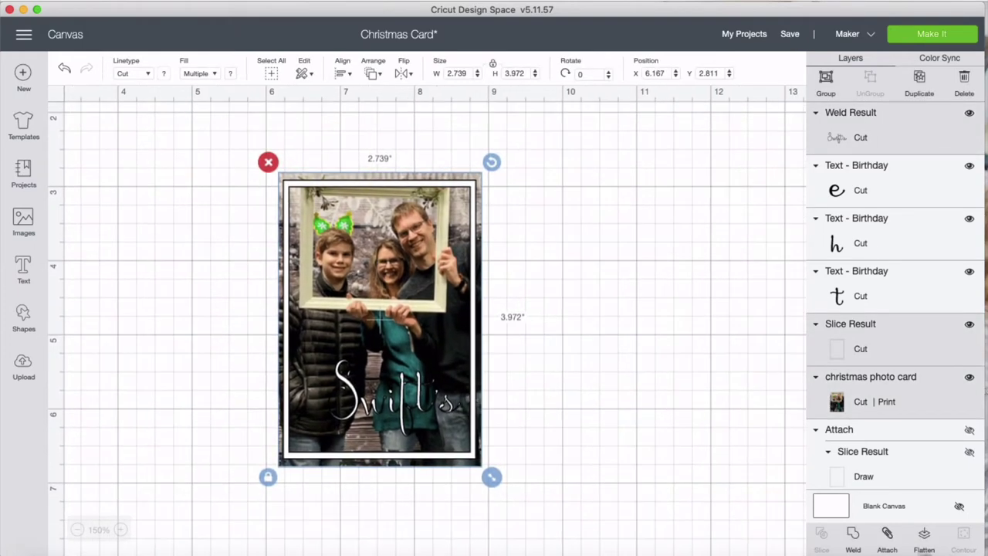
{"action": "left_click", "coordinate": [923, 536]}
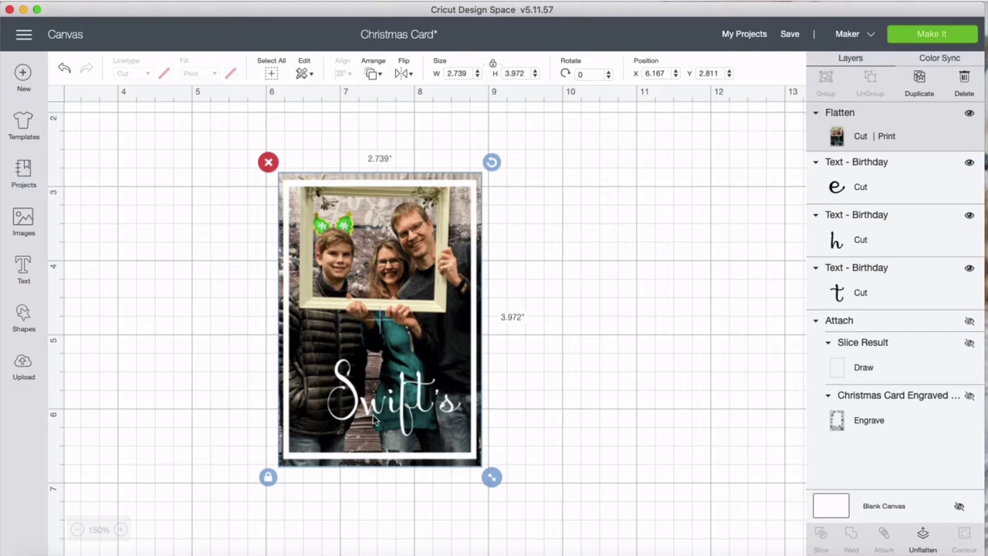
Step: Show the hidden engraved card design to check how the flattened photo fits inside it, and hide it again
{"action": "scroll", "coordinate": [373, 419], "scroll_direction": "down", "scroll_amount": 2}
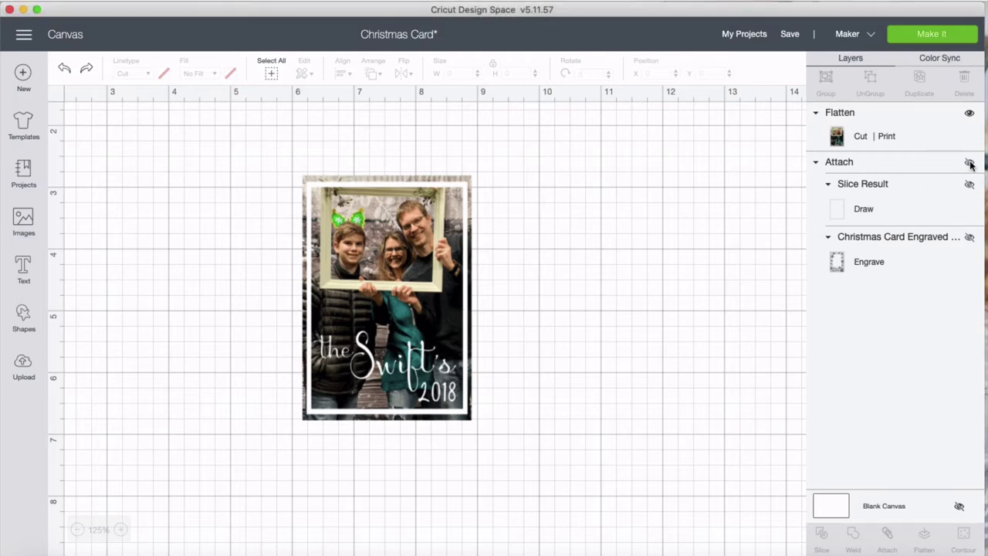
{"action": "left_click", "coordinate": [969, 164]}
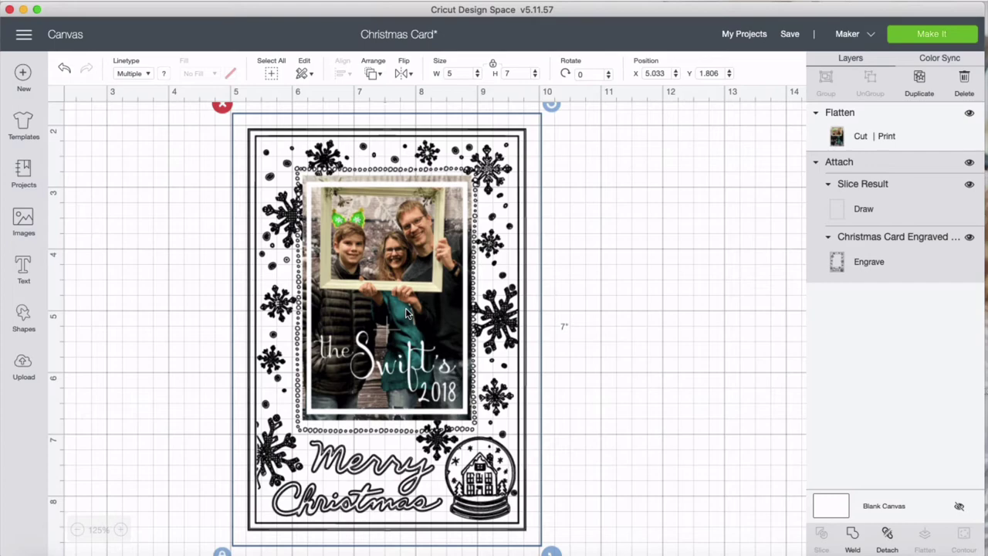
{"action": "scroll", "coordinate": [407, 313], "scroll_direction": "down", "scroll_amount": 2}
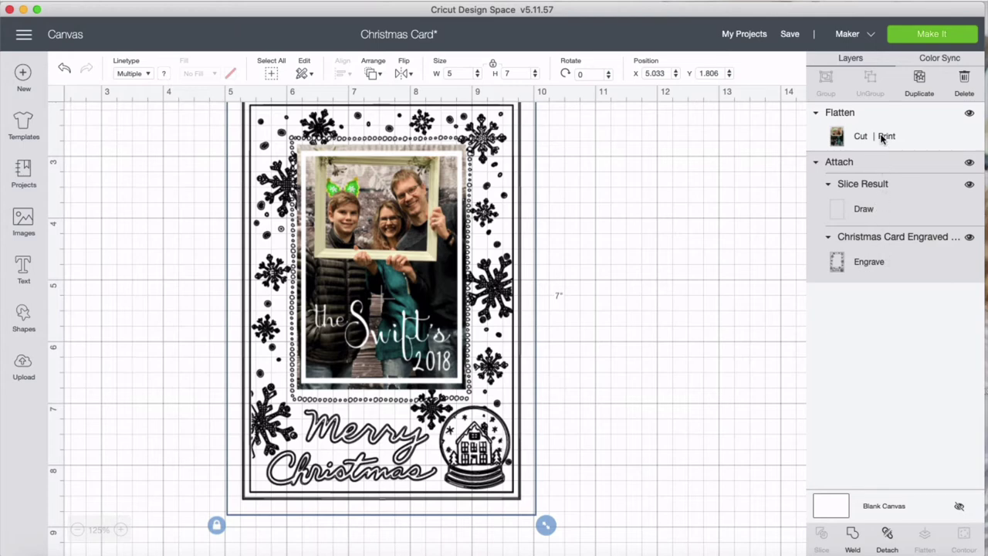
{"action": "scroll", "coordinate": [640, 247], "scroll_direction": "up", "scroll_amount": 3}
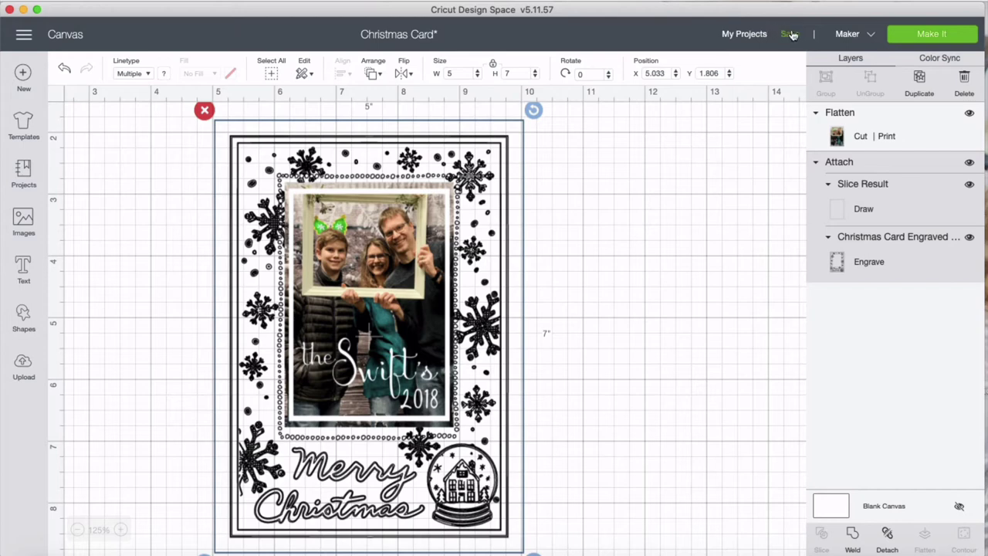
{"action": "left_click", "coordinate": [969, 163]}
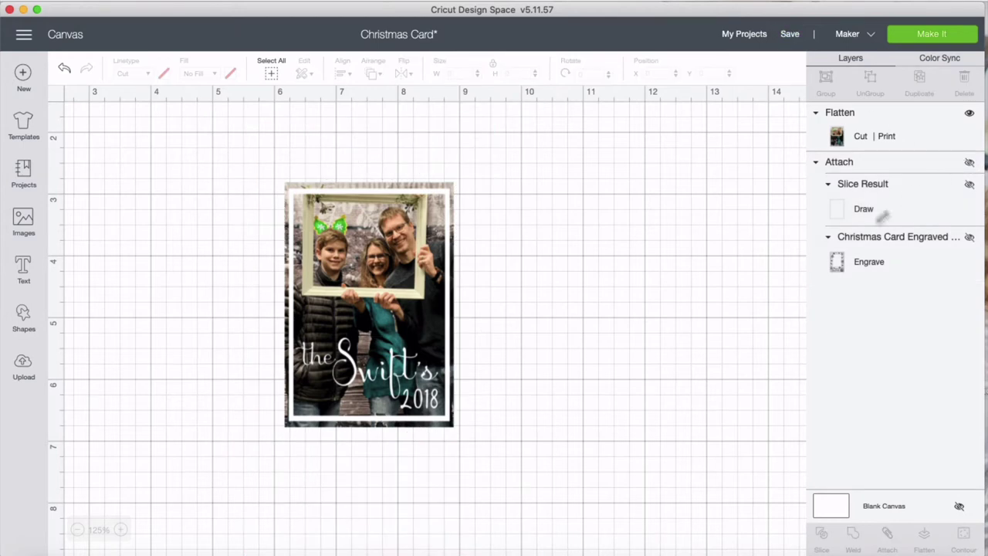
Step: Duplicate the flattened photo three times to make four copies on the canvas
{"action": "left_click", "coordinate": [369, 307]}
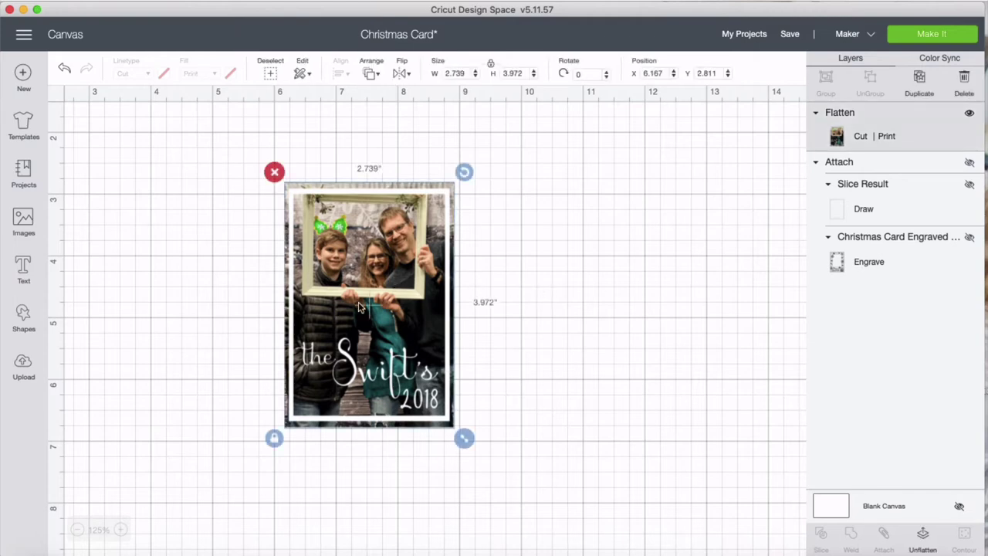
{"action": "left_click", "coordinate": [919, 82]}
{"action": "left_click", "coordinate": [919, 82]}
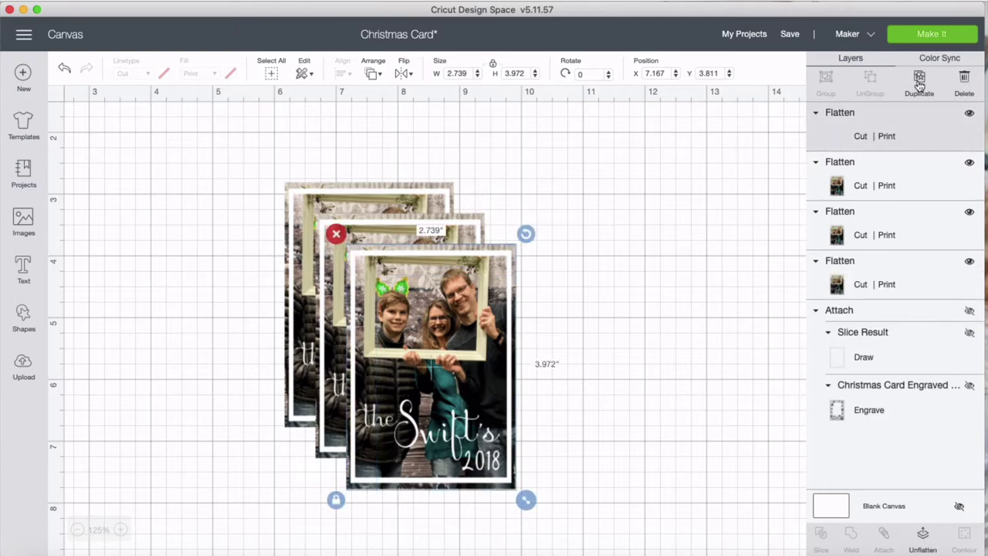
{"action": "left_click", "coordinate": [919, 81]}
{"action": "scroll", "coordinate": [540, 434], "scroll_direction": "down", "scroll_amount": 3}
{"action": "scroll", "coordinate": [540, 435], "scroll_direction": "right", "scroll_amount": 2}
{"action": "scroll", "coordinate": [540, 436], "scroll_direction": "up", "scroll_amount": 1}
{"action": "scroll", "coordinate": [540, 436], "scroll_direction": "right", "scroll_amount": 2}
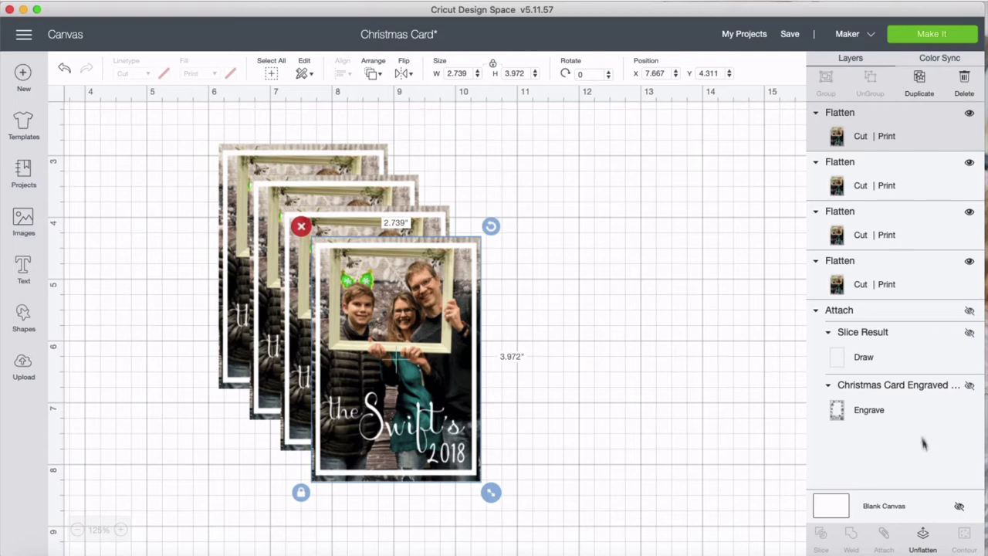
Step: Send the four flattened photos to the mat preview and continue to the Make stage with one project copy
{"action": "left_click", "coordinate": [931, 34]}
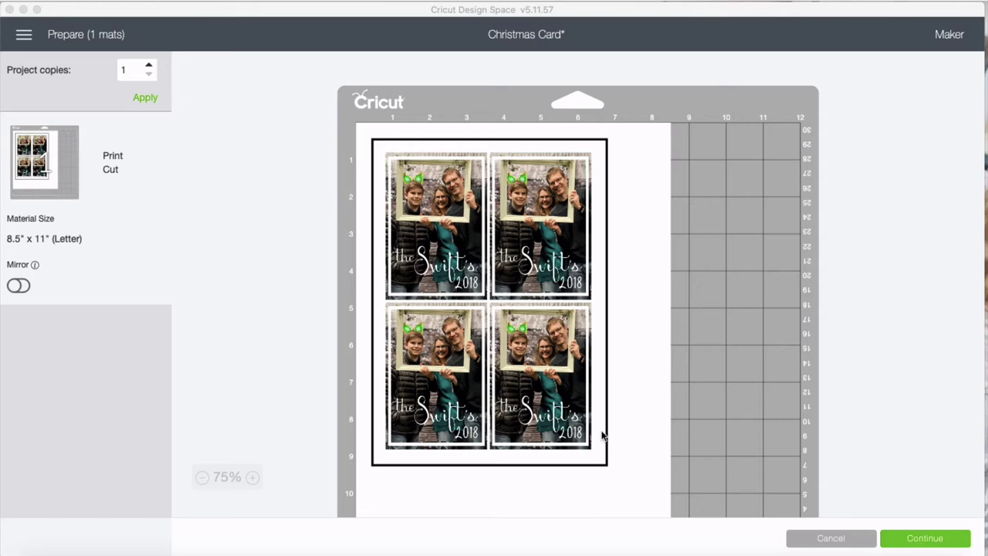
{"action": "left_click", "coordinate": [925, 538]}
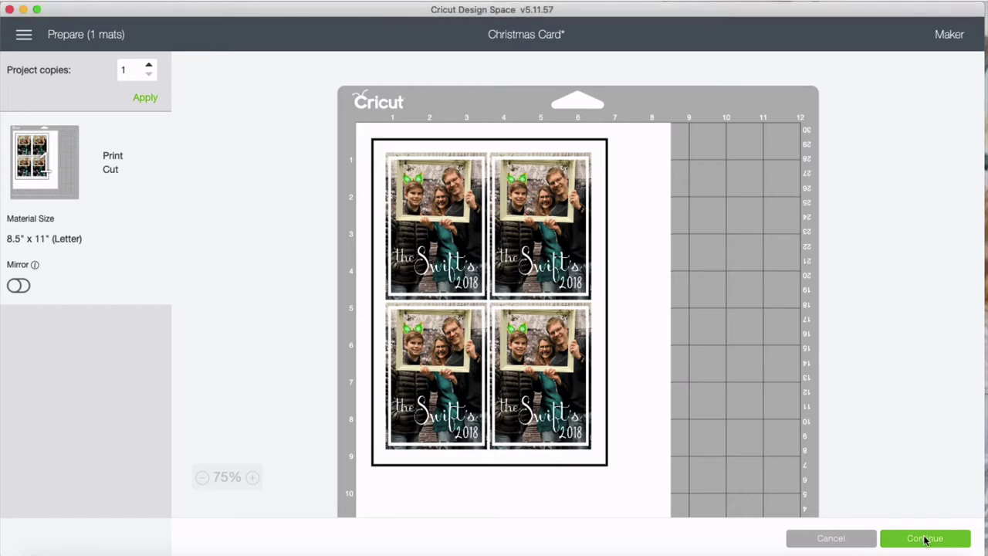
{"action": "left_click", "coordinate": [925, 539]}
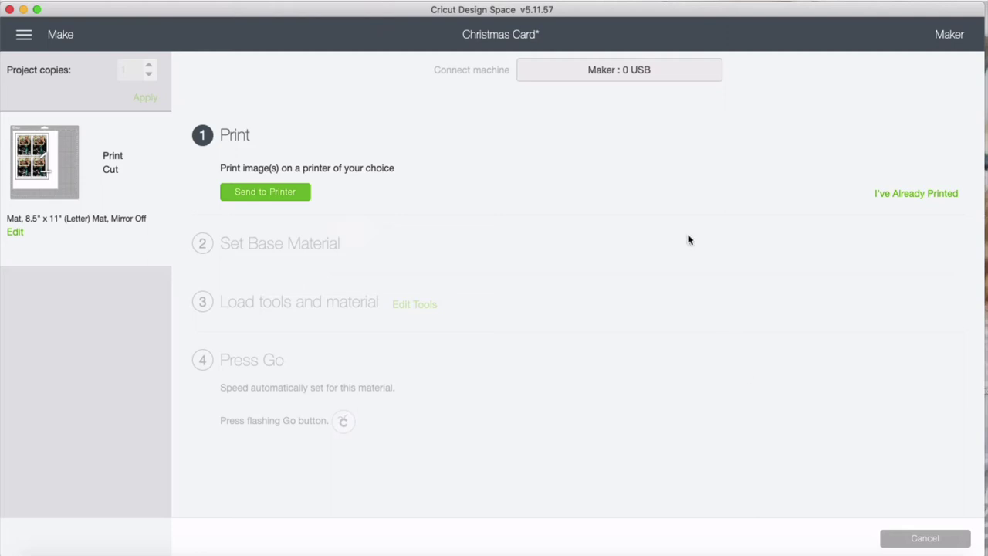
Step: Send the photo sheet to the printer with Add Bleed turned off and Use System Dialog turned on
{"action": "left_click", "coordinate": [279, 193]}
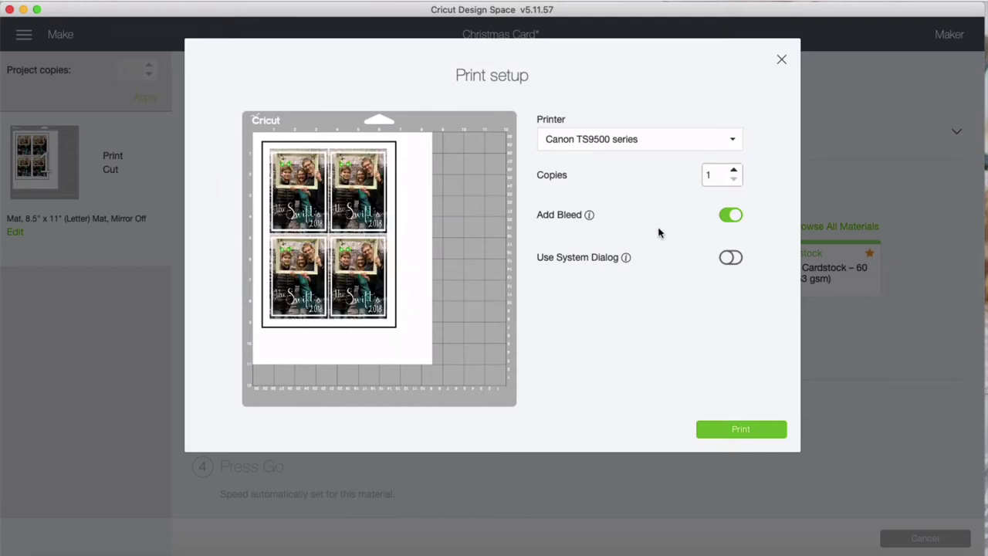
{"action": "left_click", "coordinate": [729, 215]}
{"action": "left_click", "coordinate": [726, 261]}
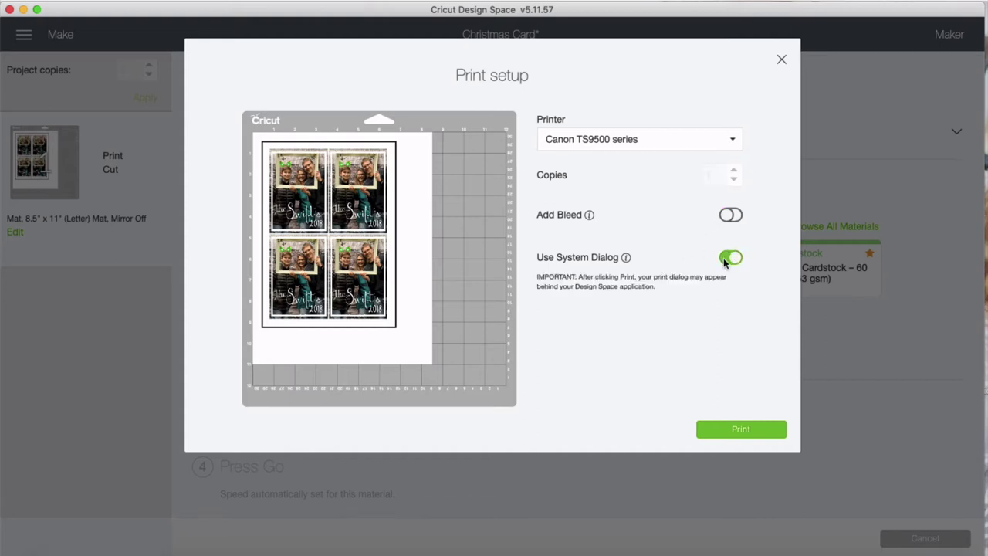
{"action": "left_click", "coordinate": [750, 433]}
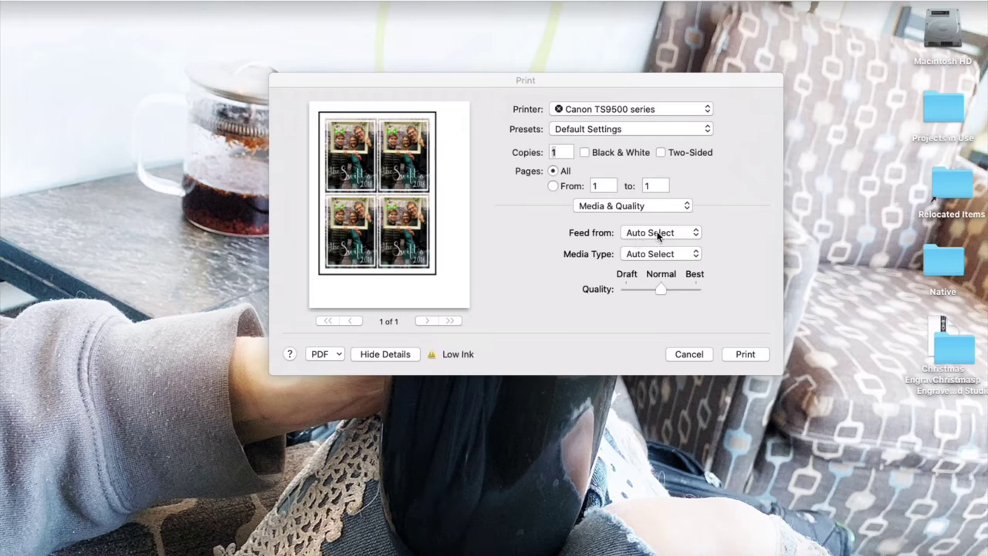
Step: Set the print job to feed from the Rear Tray and use the Photo media type
{"action": "left_click", "coordinate": [657, 234]}
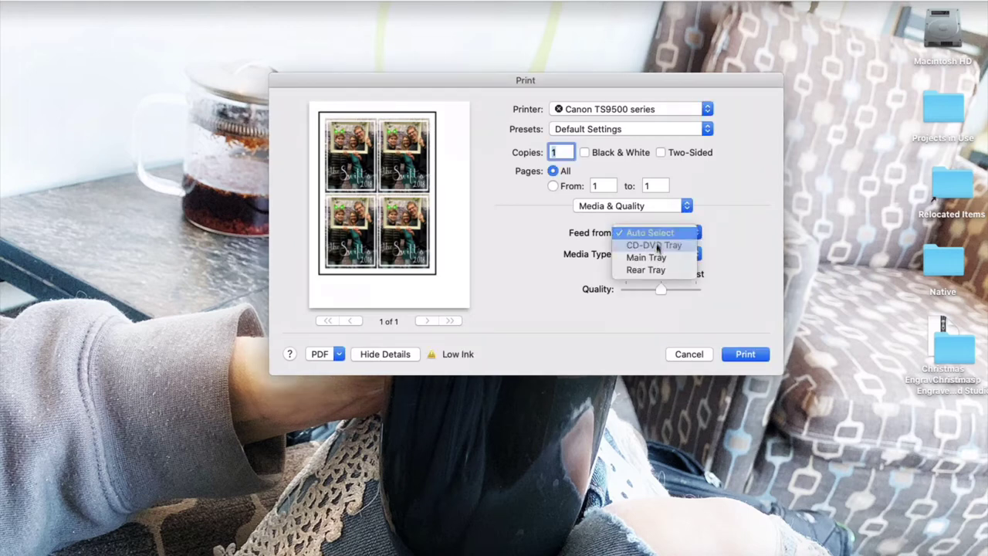
{"action": "left_click", "coordinate": [657, 270]}
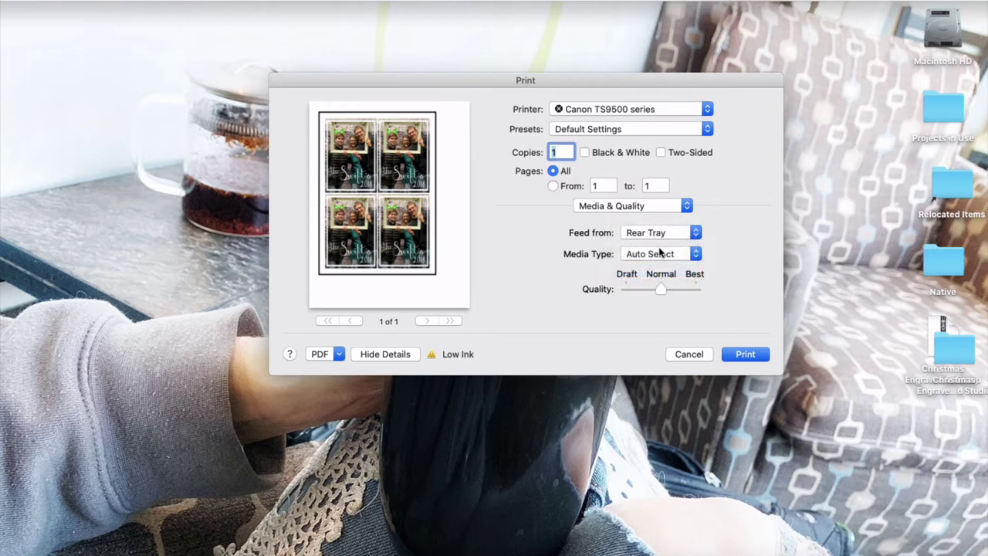
{"action": "left_click", "coordinate": [660, 256]}
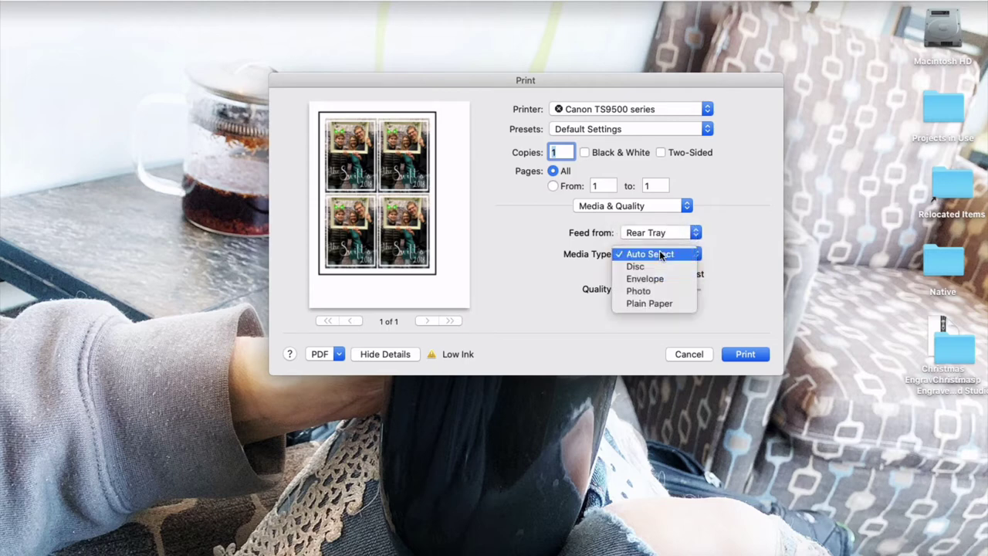
{"action": "left_click", "coordinate": [652, 292]}
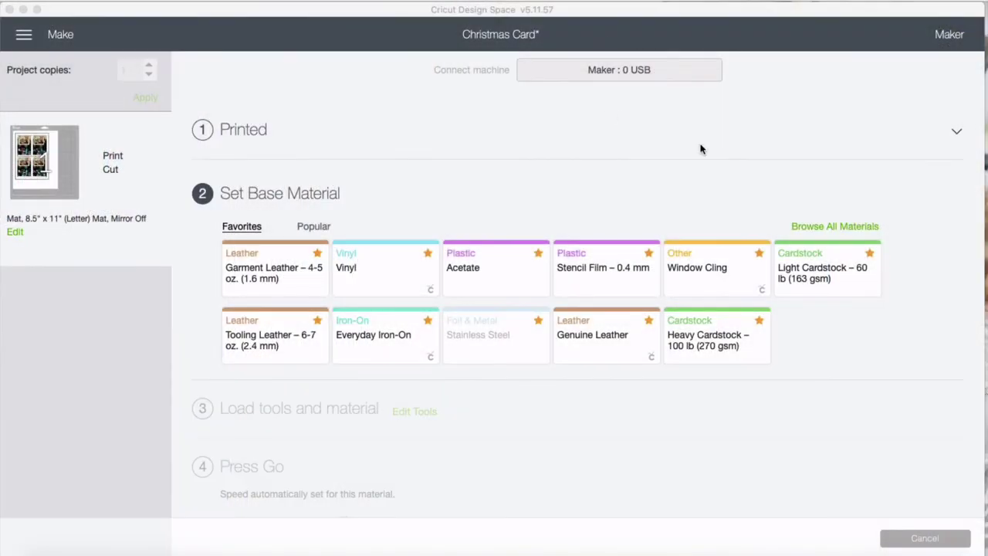
Step: Search all materials for "printable" and set the base material to Printable Vinyl
{"action": "left_click", "coordinate": [807, 226]}
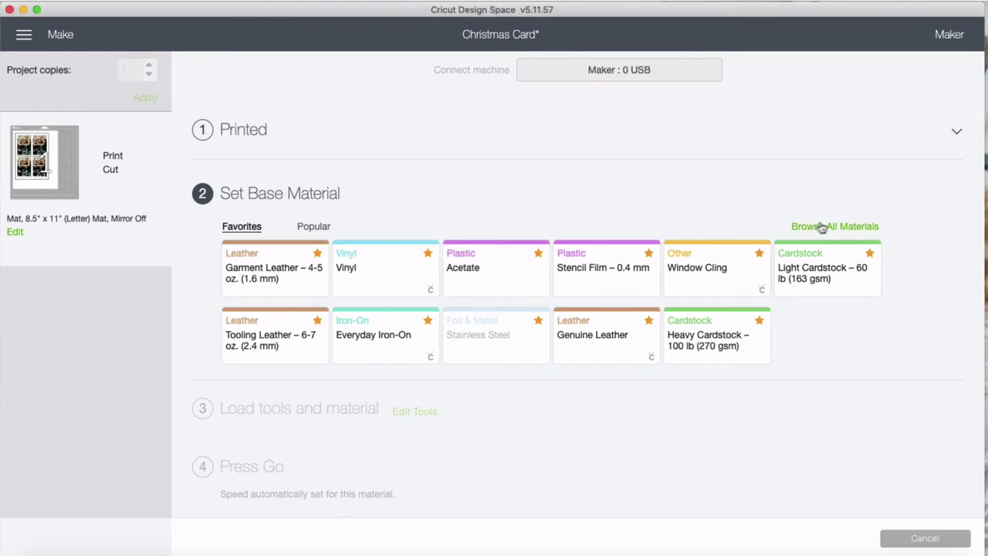
{"action": "left_click", "coordinate": [831, 227]}
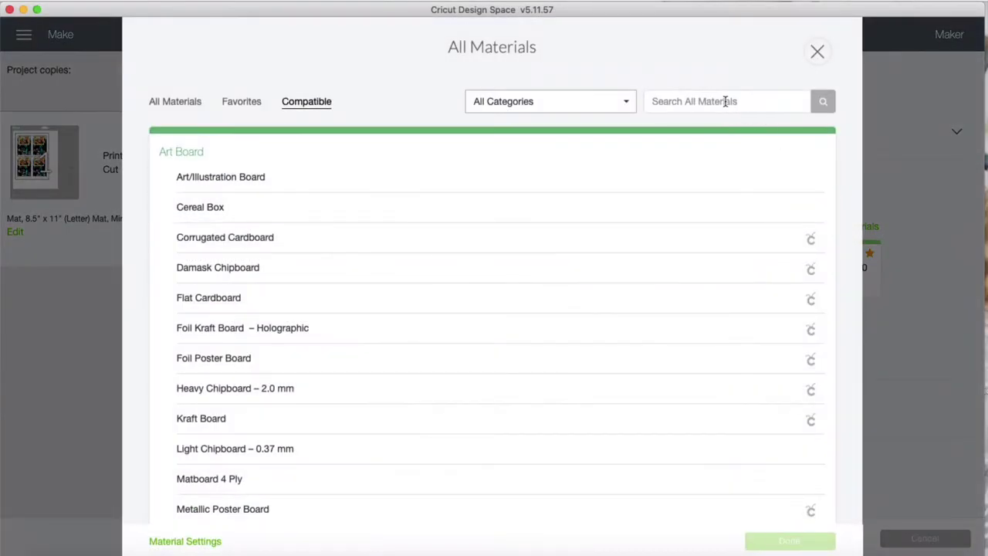
{"action": "left_click", "coordinate": [725, 101]}
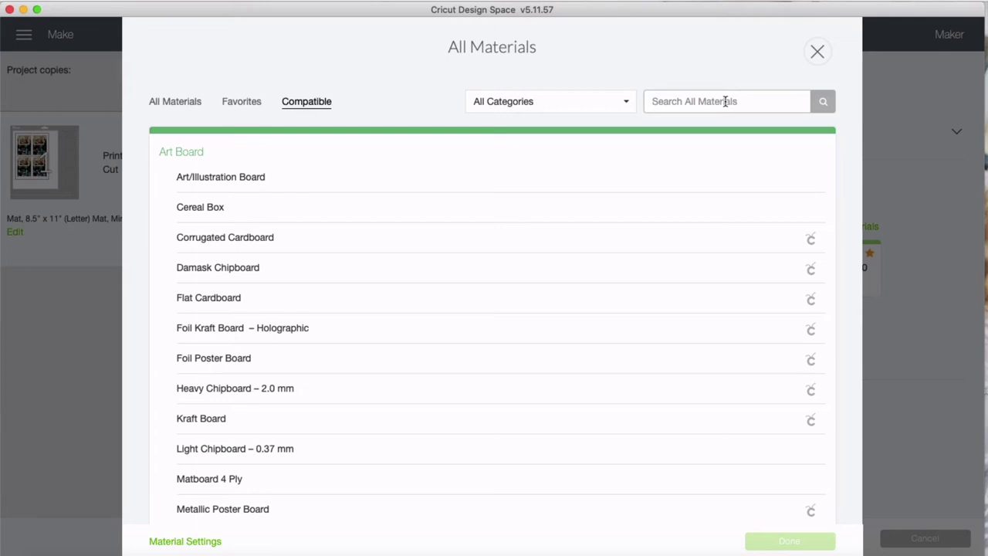
{"action": "type", "text": "pr"}
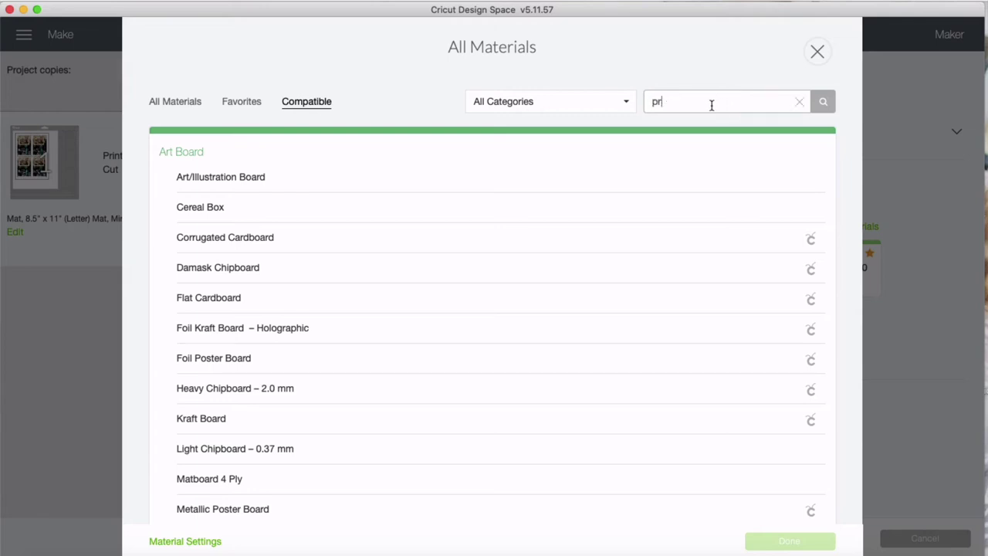
{"action": "type", "text": "intable"}
{"action": "left_click", "coordinate": [824, 102]}
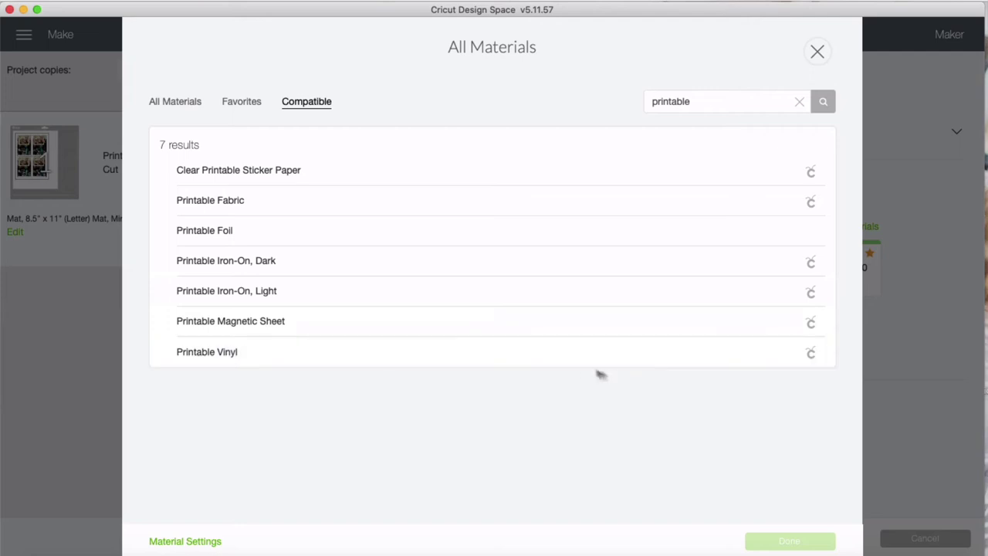
{"action": "left_click", "coordinate": [538, 360]}
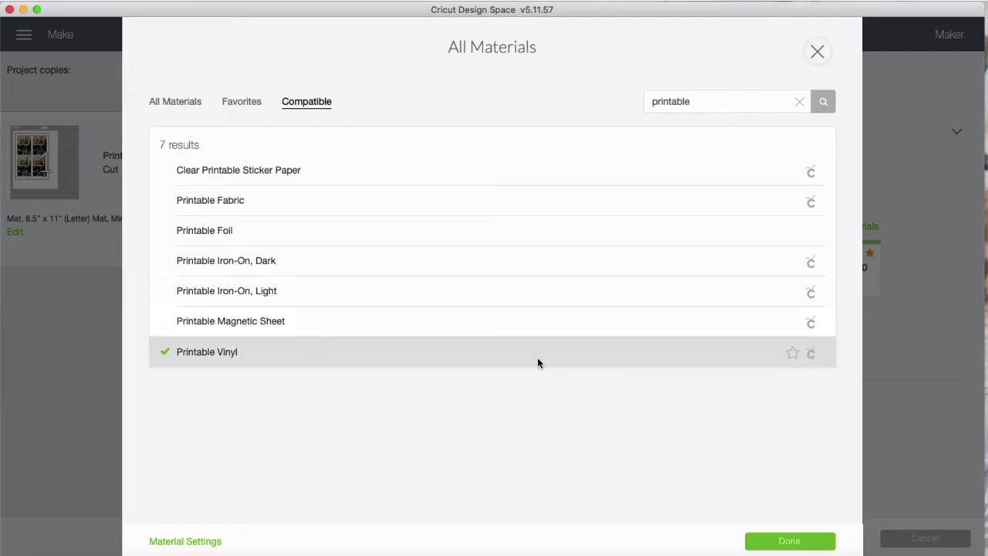
{"action": "left_click", "coordinate": [786, 541]}
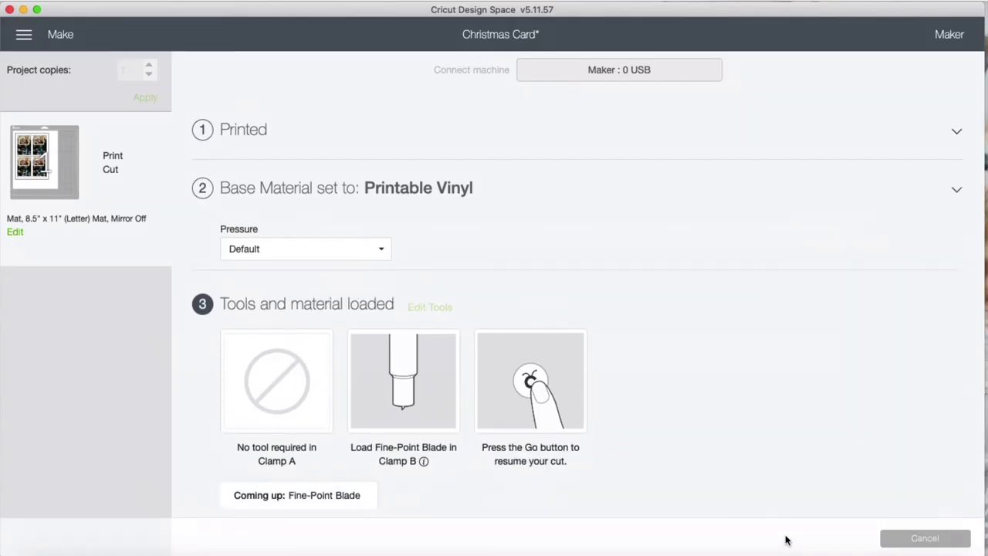